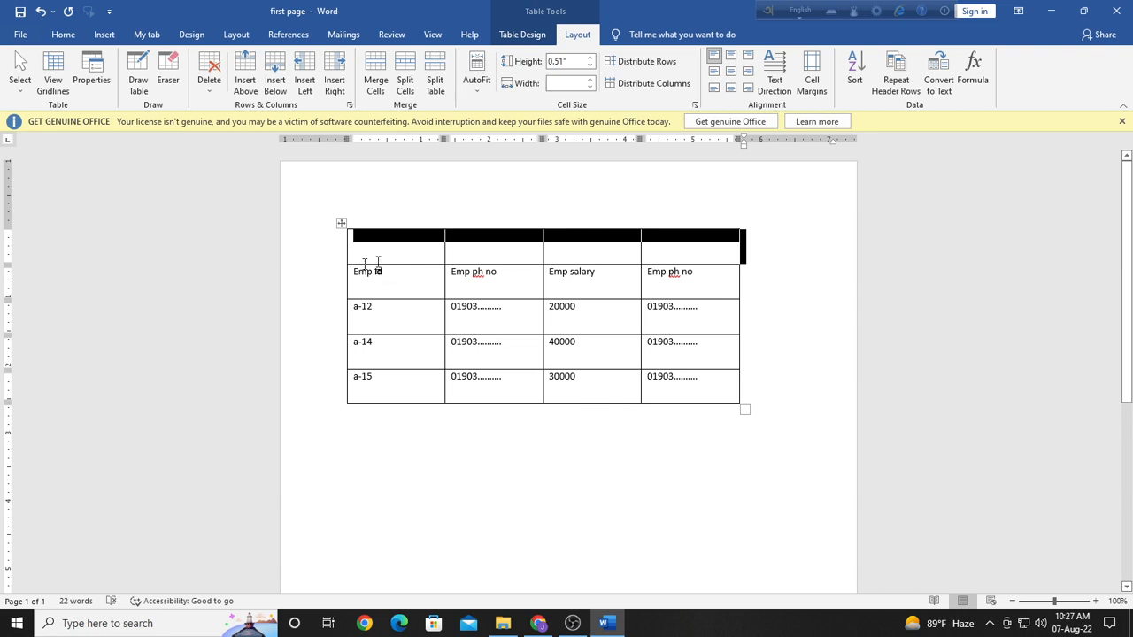
# - Enter the title "Employee all data of my office" in the second cell of the table's empty first row
pyautogui.click(474, 249)
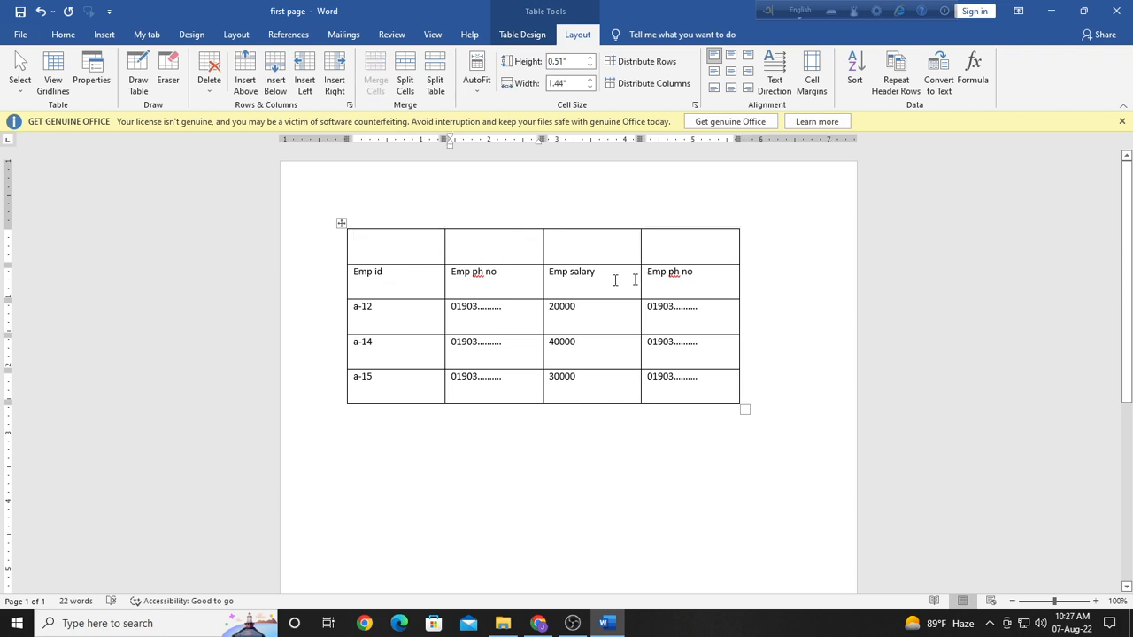
pyautogui.moveTo(369, 247); pyautogui.dragTo(708, 255)
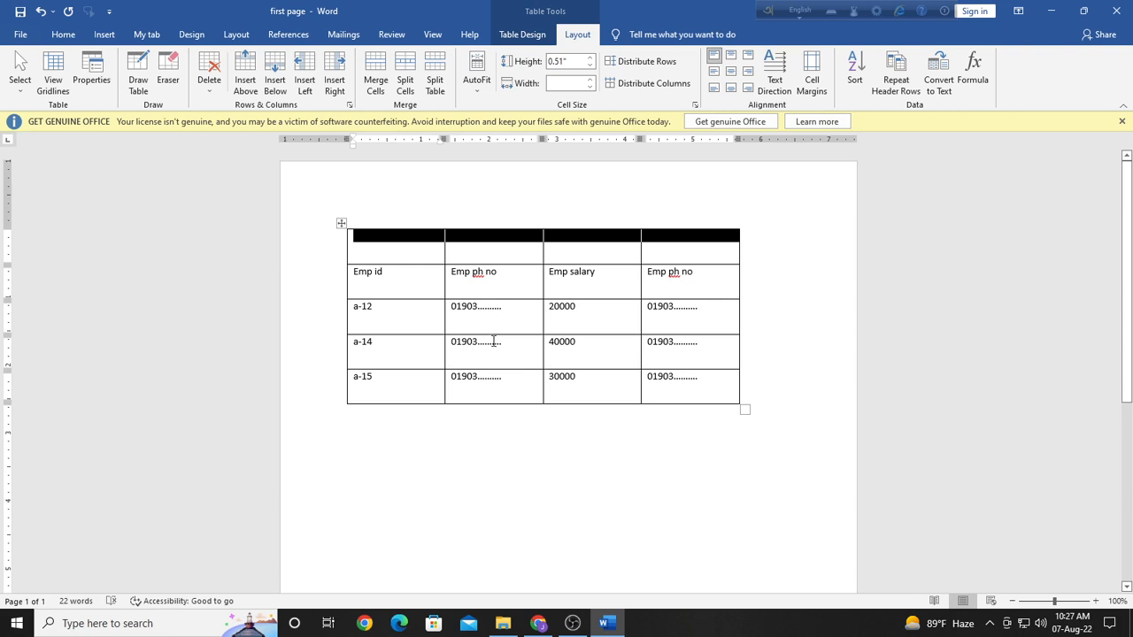
pyautogui.click(496, 246)
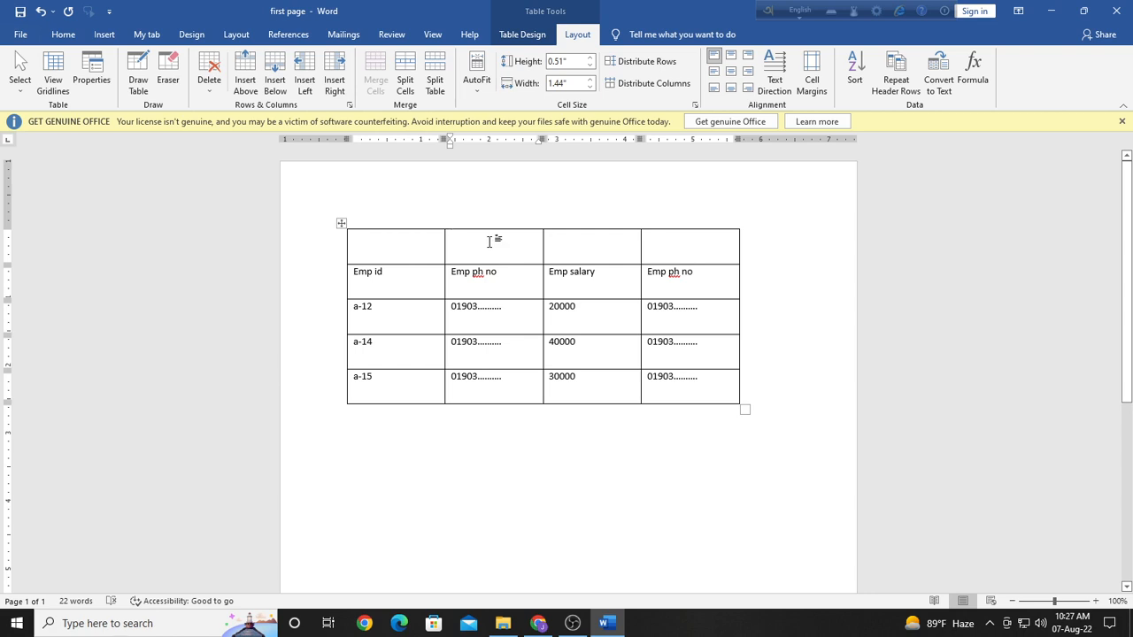
pyautogui.write('em')
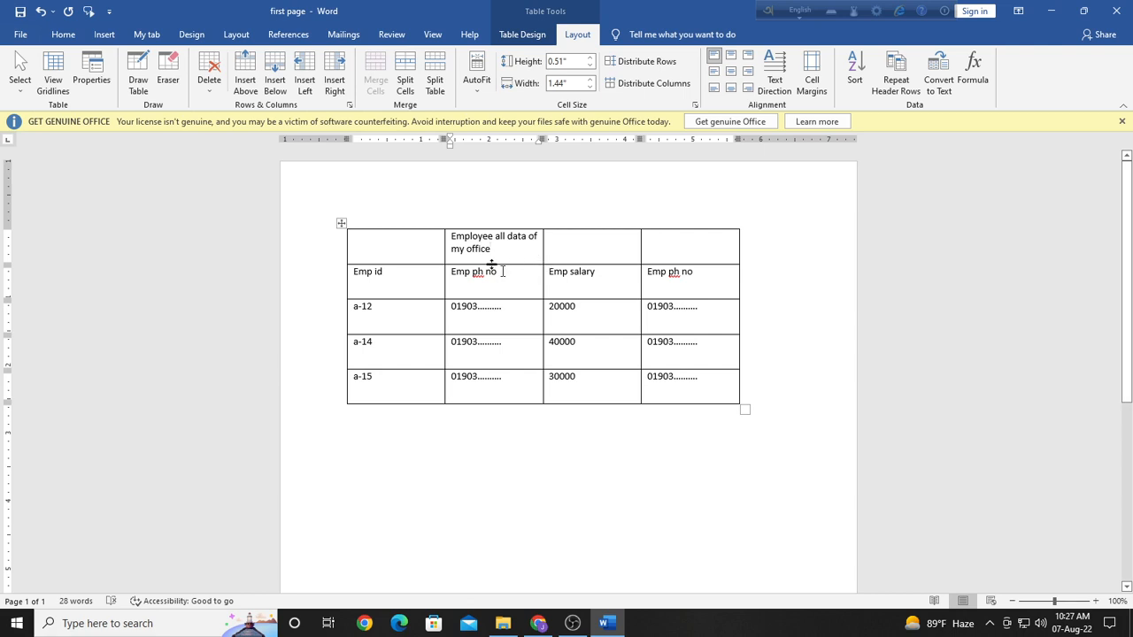
pyautogui.moveTo(492, 250); pyautogui.dragTo(449, 235)
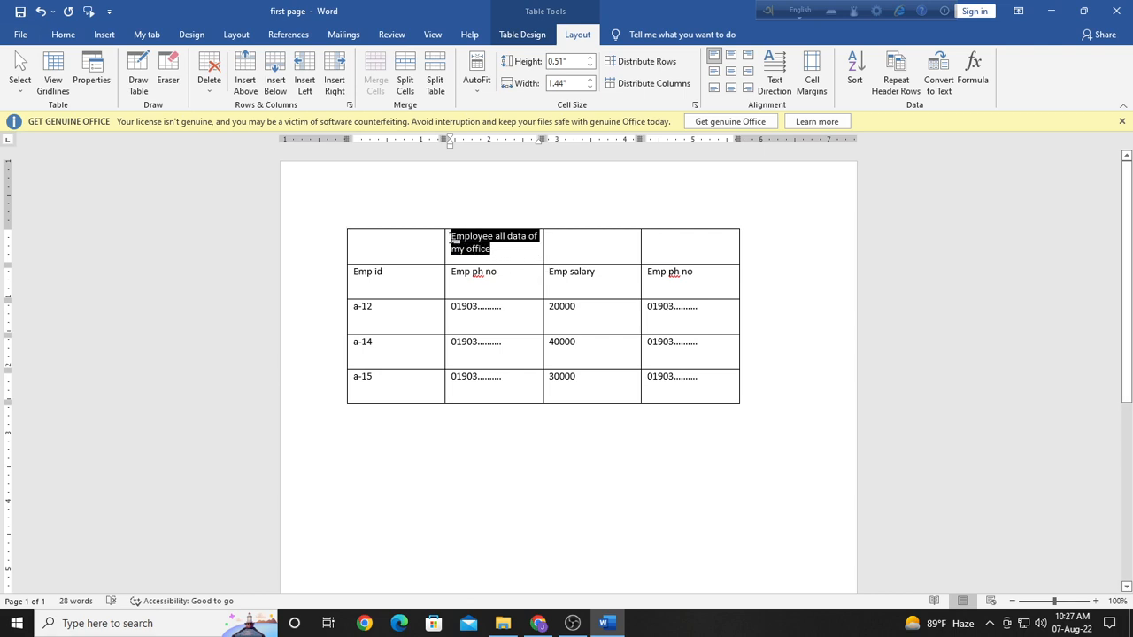
pyautogui.keyDown('ctrl'); pyautogui.click(586, 221); pyautogui.keyUp('ctrl')
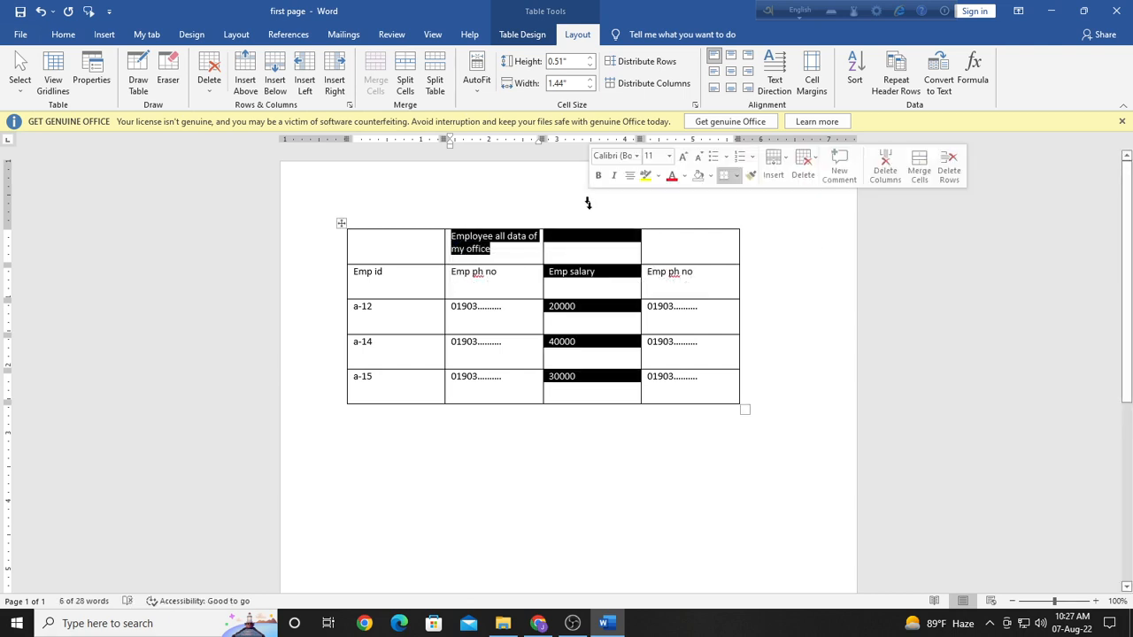
pyautogui.click(539, 238)
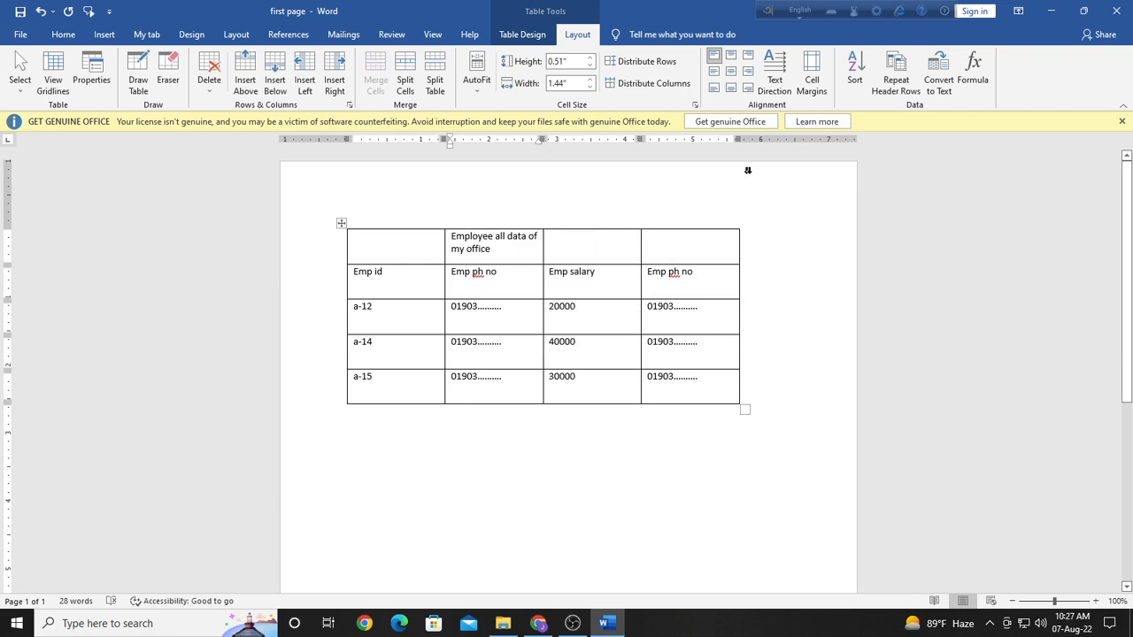
pyautogui.click(648, 161)
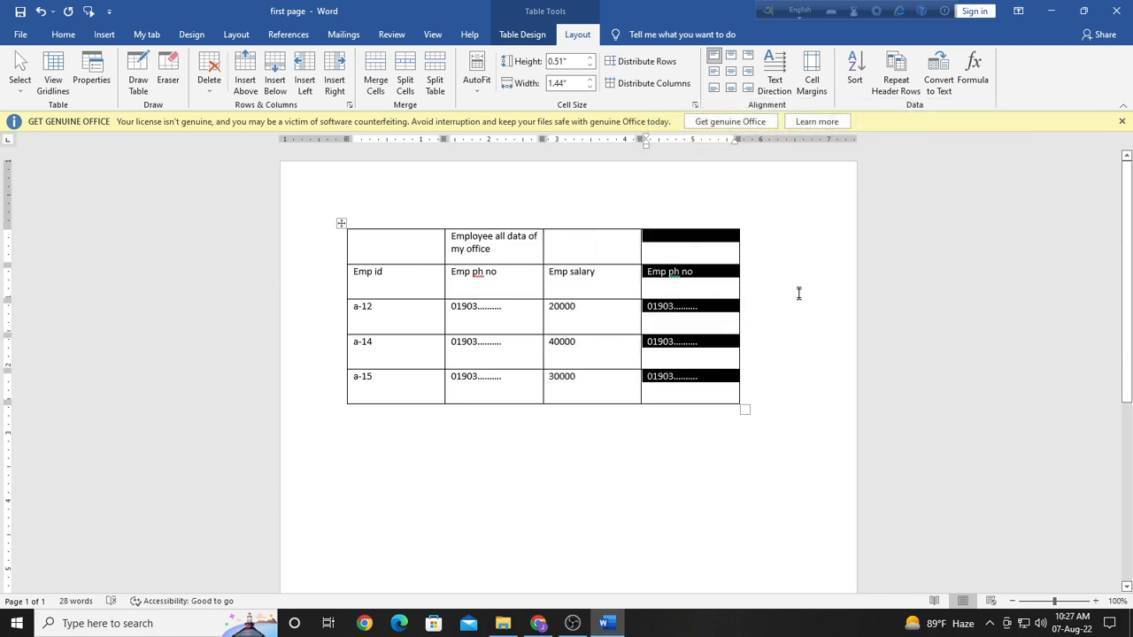
pyautogui.click(741, 298)
pyautogui.moveTo(362, 235)
pyautogui.mouseDown()
pyautogui.moveTo(694, 274)
pyautogui.moveTo(380, 239)
pyautogui.mouseUp()
pyautogui.click(768, 193)
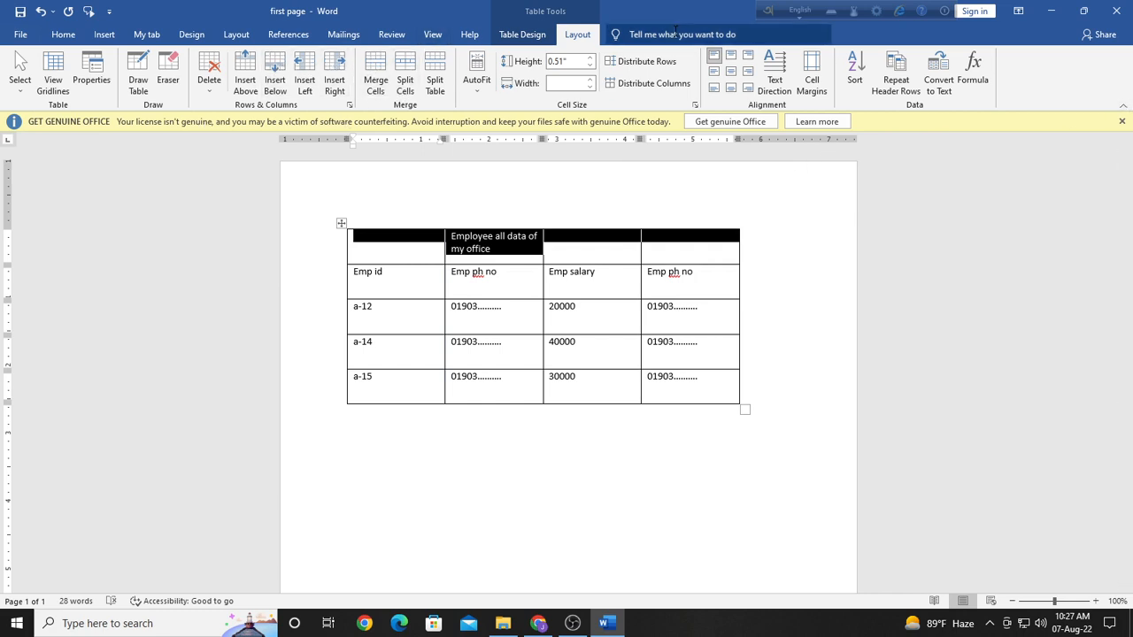
pyautogui.click(400, 254)
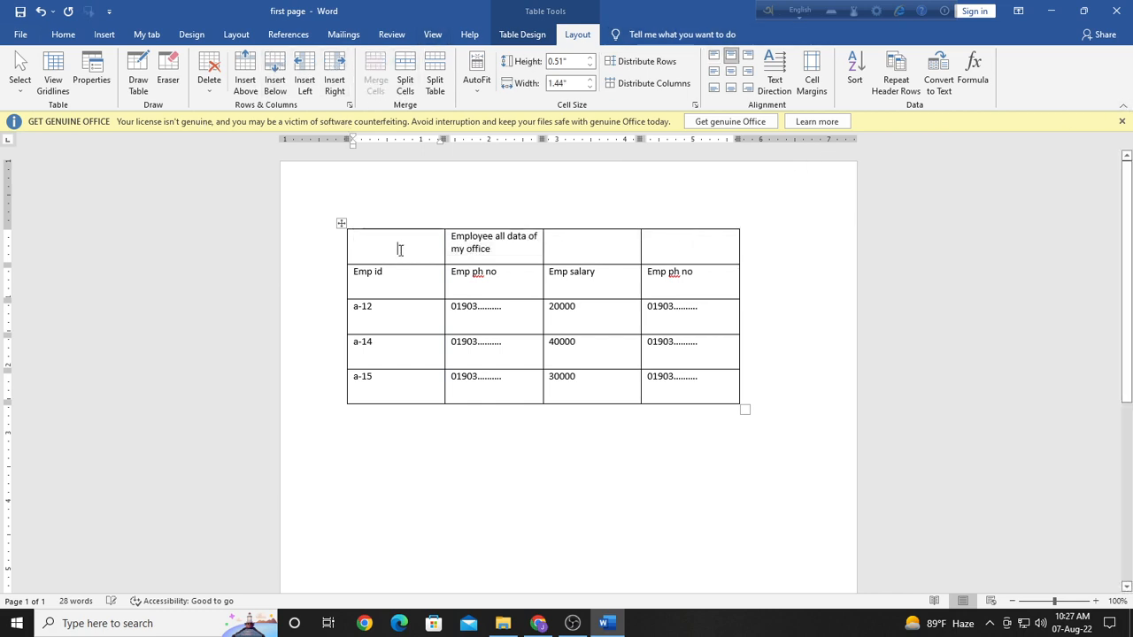
pyautogui.rightClick(399, 256)
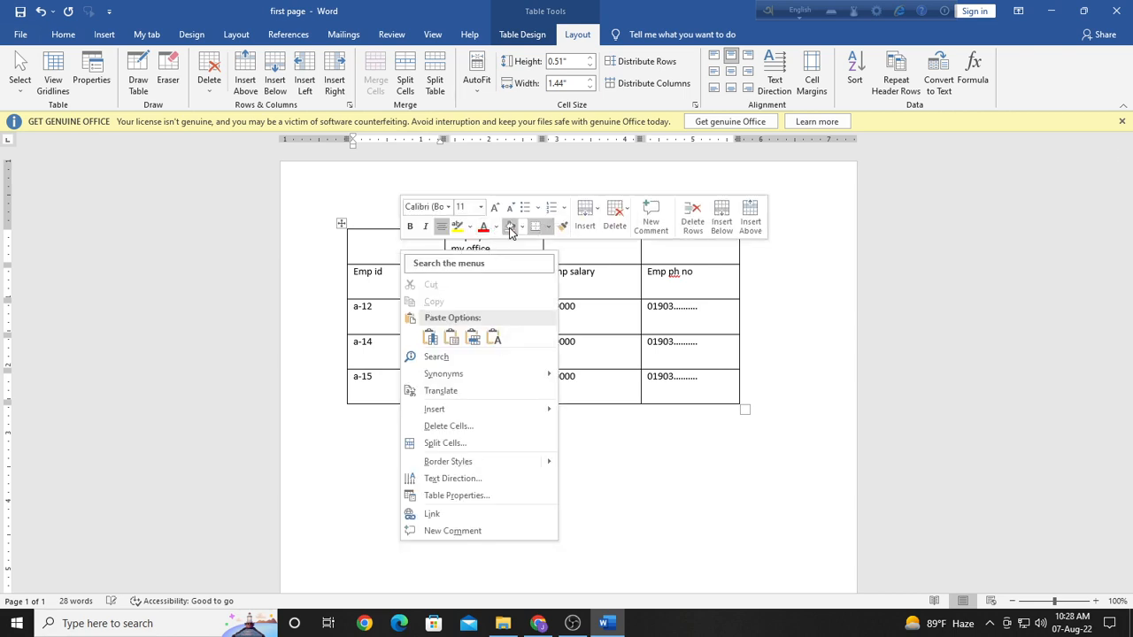
pyautogui.click(520, 227)
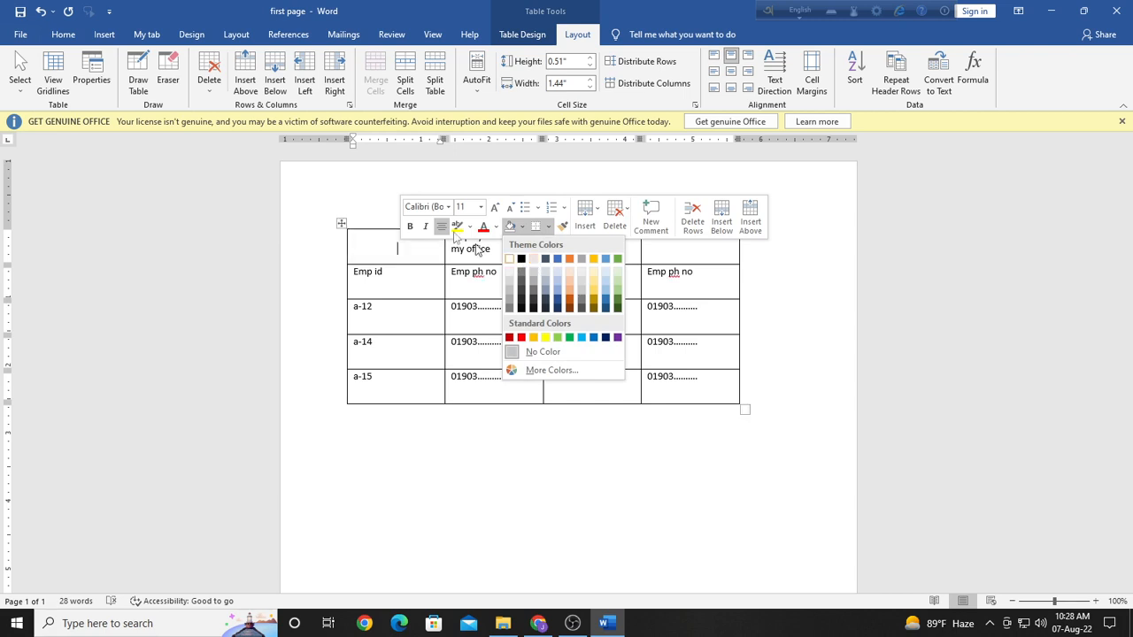
pyautogui.click(450, 178)
# - Shade all four cells of the table's first row, which holds the title, with a light blue theme color
pyautogui.moveTo(390, 245); pyautogui.dragTo(713, 253)
pyautogui.rightClick(713, 253)
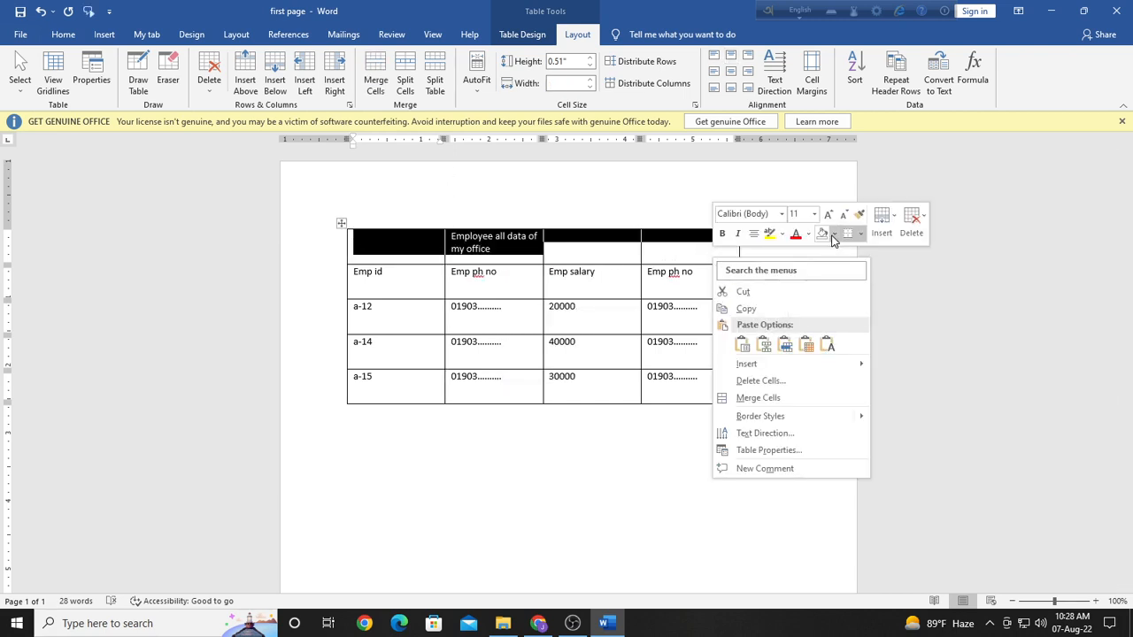
pyautogui.click(831, 236)
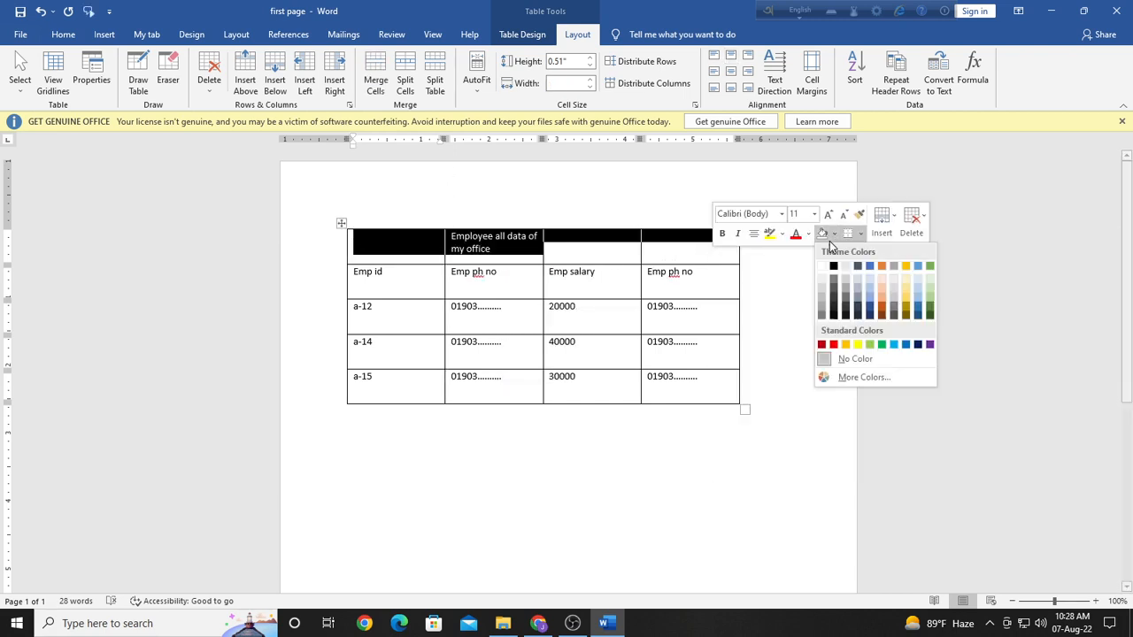
pyautogui.click(868, 289)
pyautogui.click(815, 315)
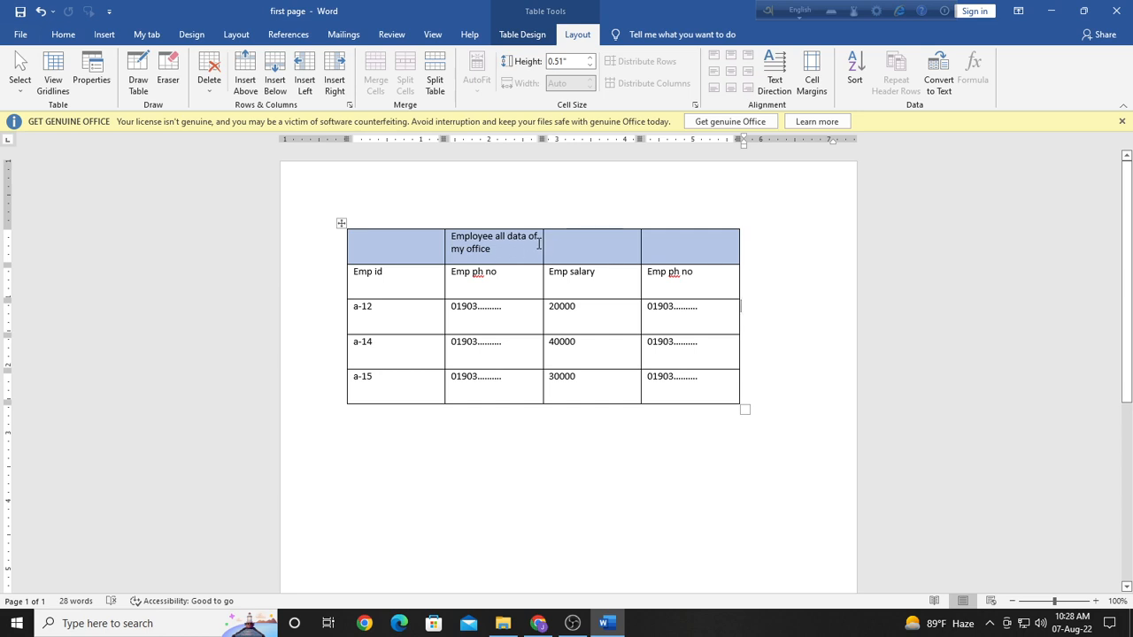
# - Narrow the Emp id column by moving its boundary so the adjacent Emp ph no column becomes 2.26 inches wide
pyautogui.moveTo(503, 251); pyautogui.dragTo(457, 248)
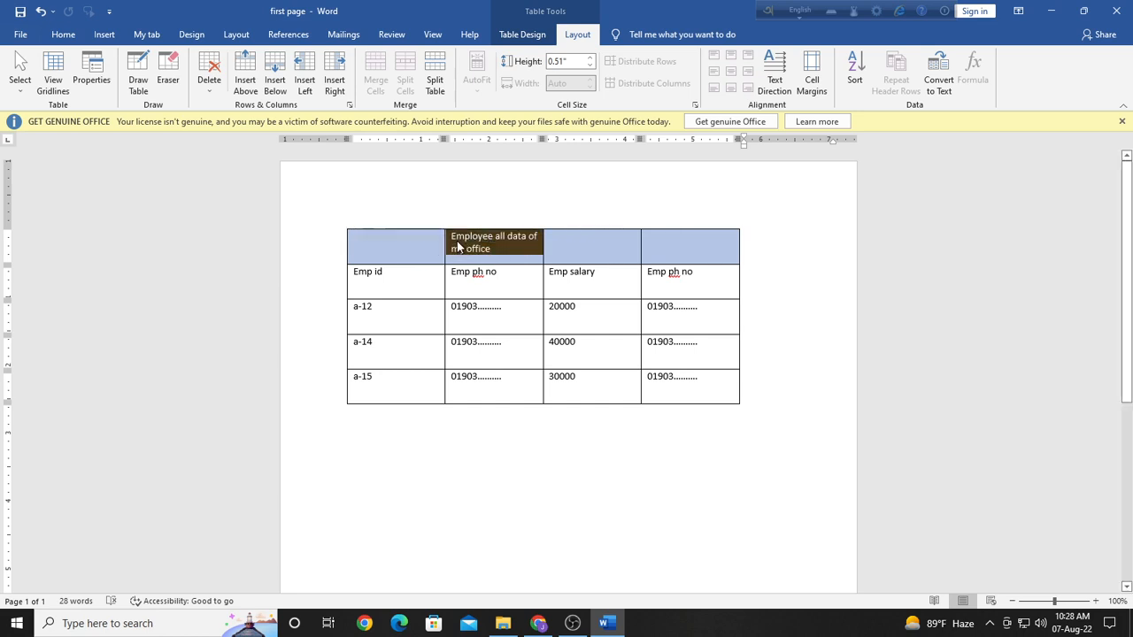
pyautogui.click(591, 224)
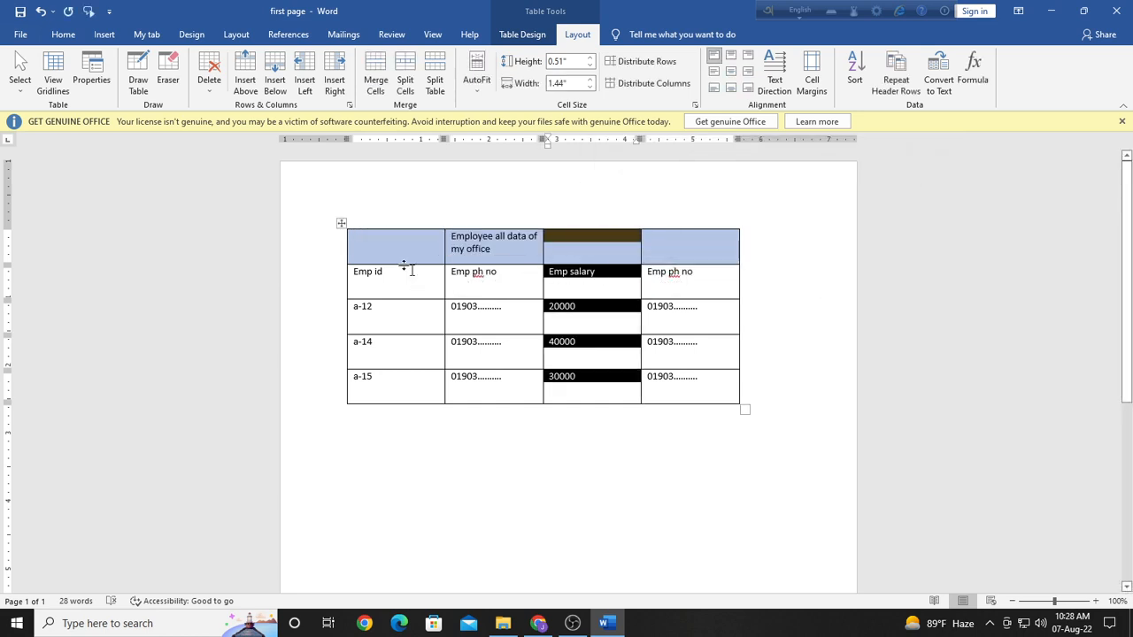
pyautogui.click(395, 224)
pyautogui.click(445, 224)
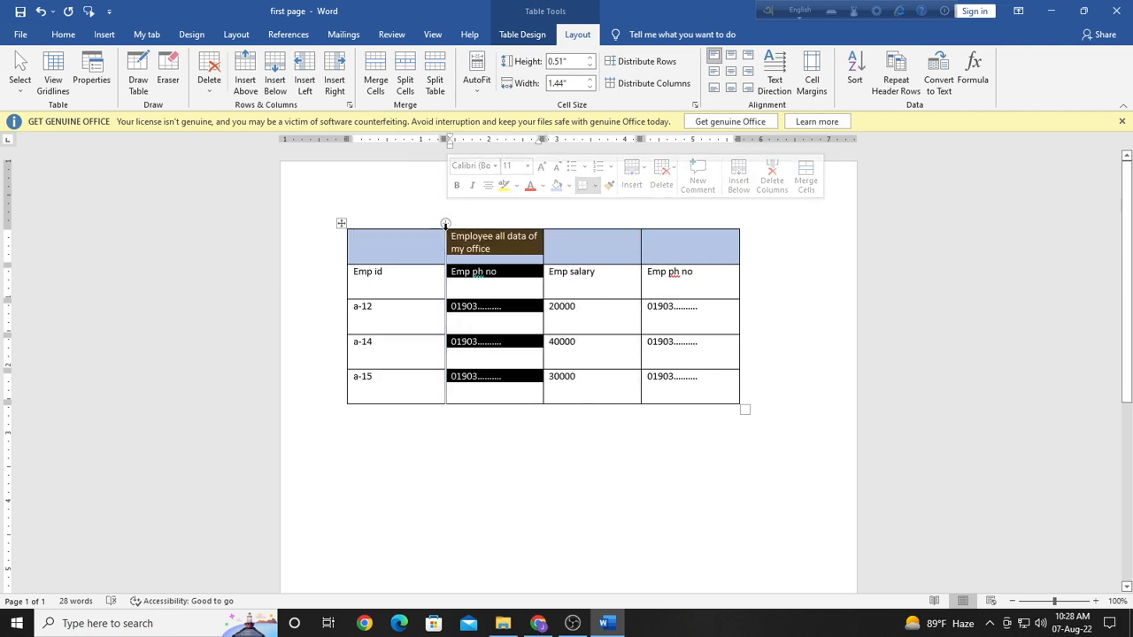
pyautogui.moveTo(445, 239); pyautogui.dragTo(389, 241)
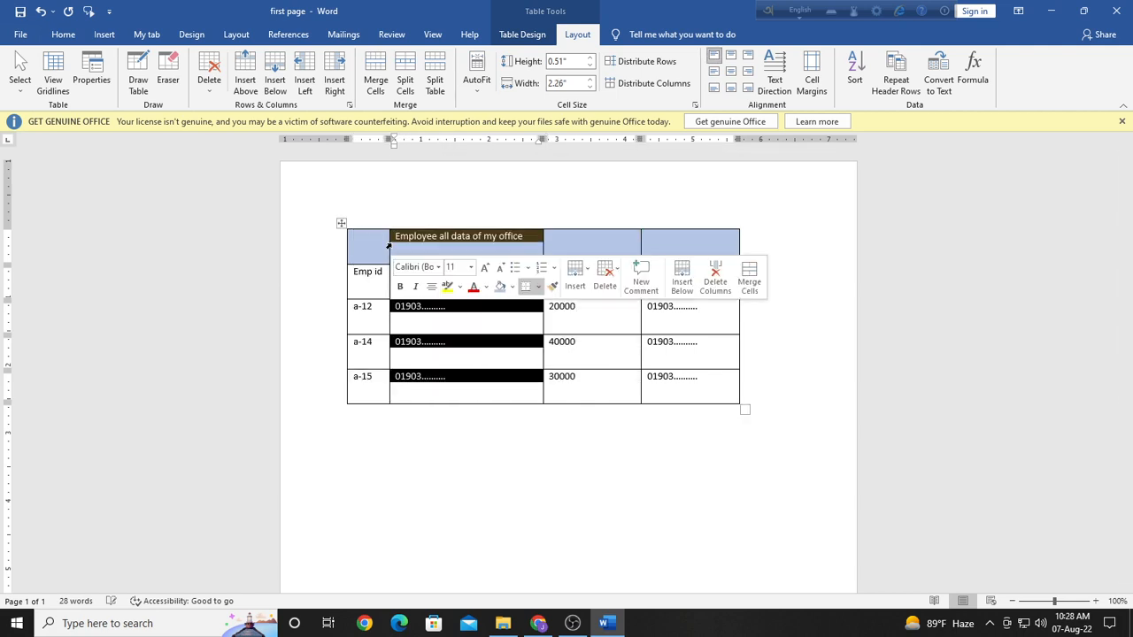
pyautogui.click(435, 436)
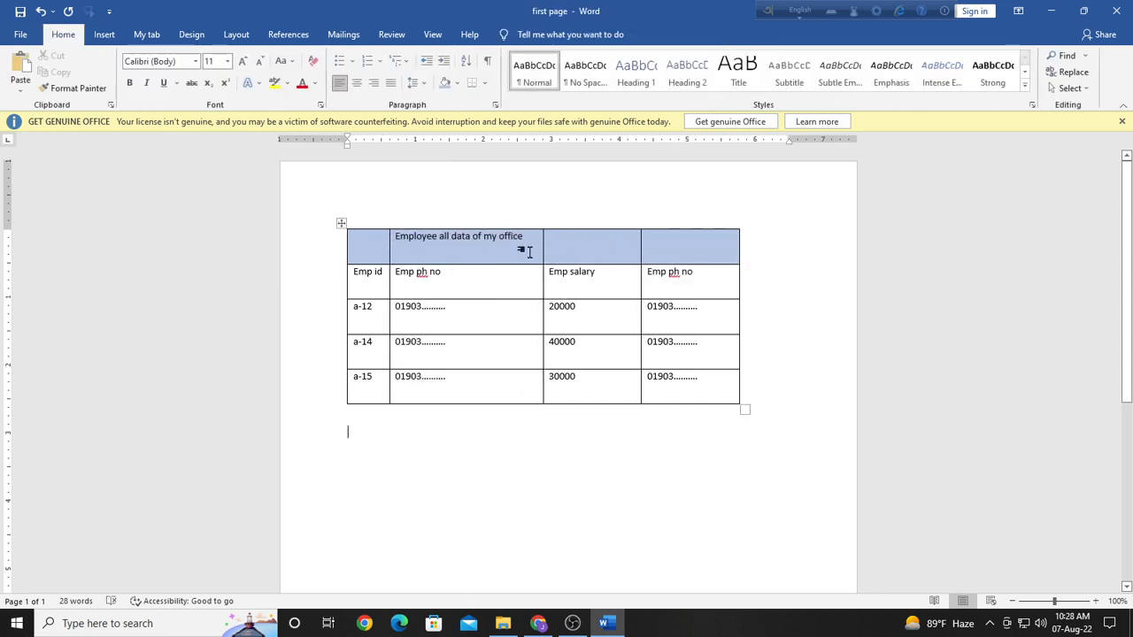
# - Narrow the Emp salary column close to its heading and widen the first Emp ph no column to 2.33 inches
pyautogui.doubleClick(641, 246)
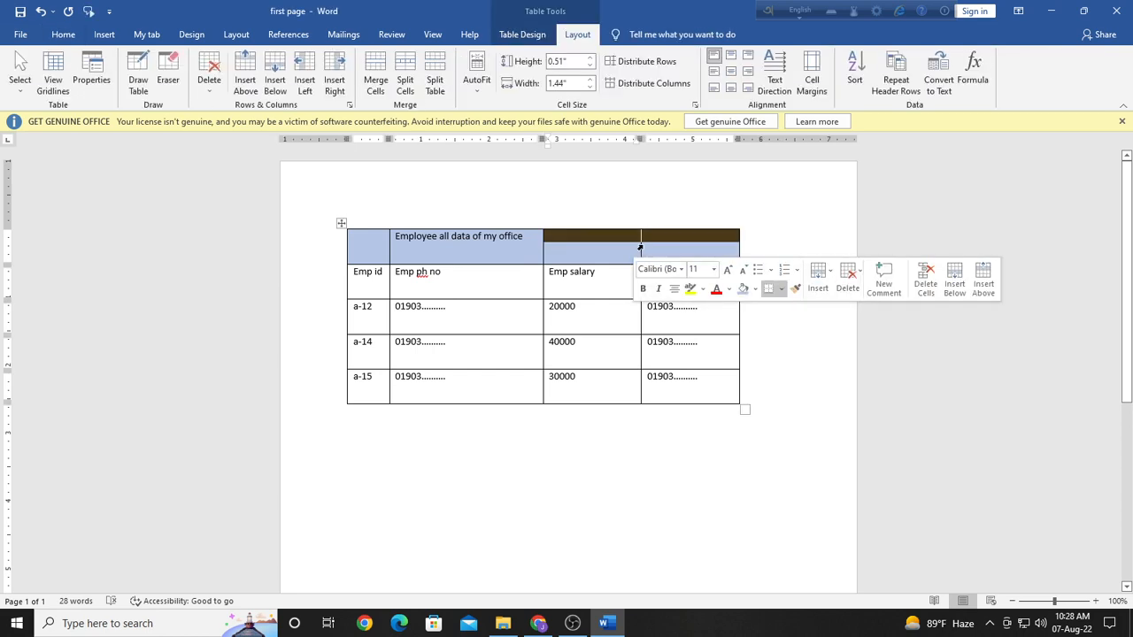
pyautogui.moveTo(639, 246); pyautogui.dragTo(602, 271)
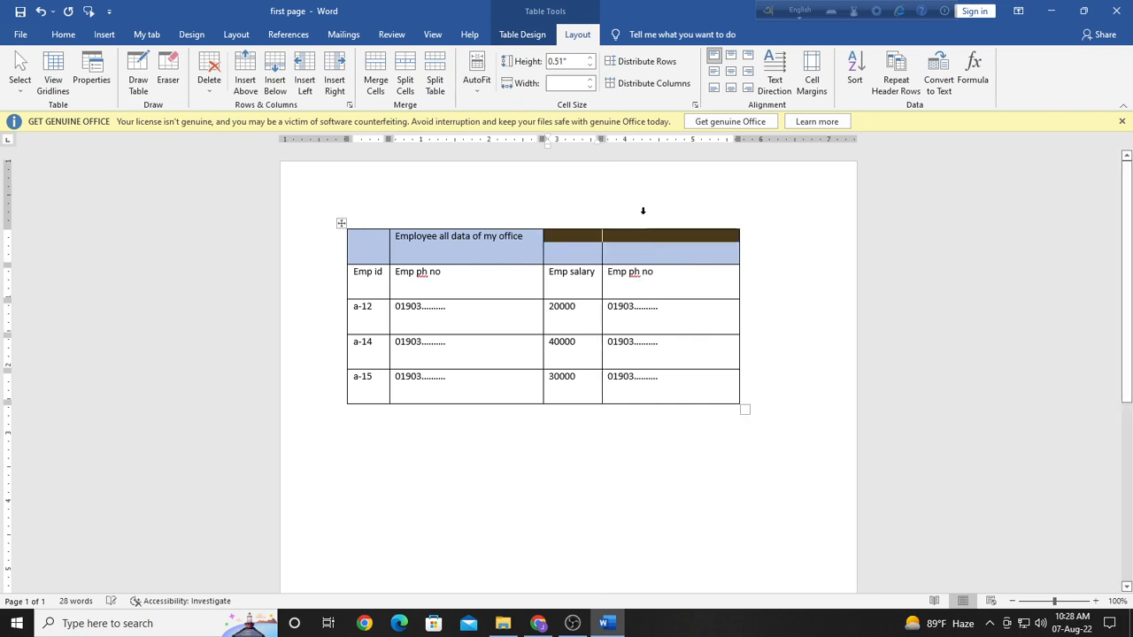
pyautogui.click(814, 331)
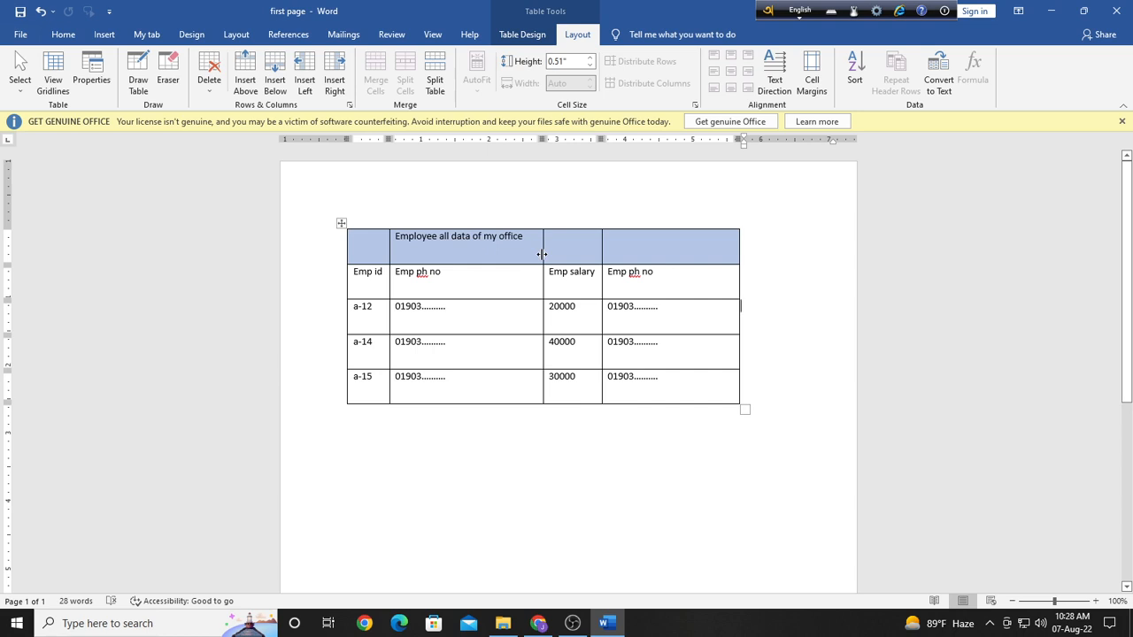
pyautogui.moveTo(542, 254); pyautogui.dragTo(581, 255)
# - Increase the height of the a-14 row and reduce the height of the row with the Emp id heading
pyautogui.moveTo(397, 237); pyautogui.dragTo(547, 257)
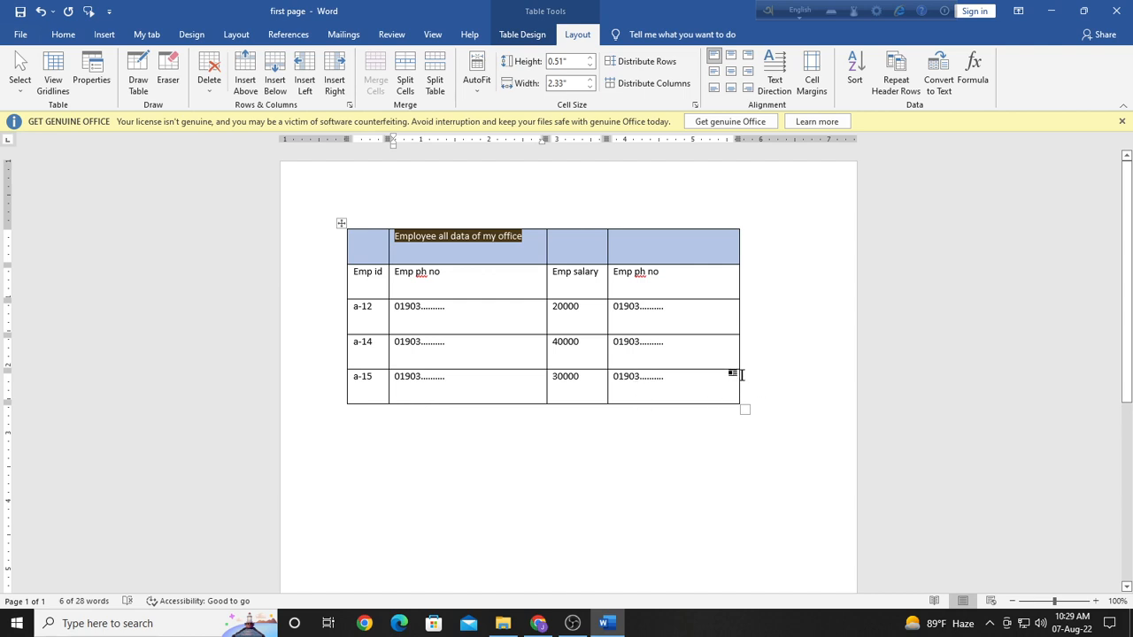
pyautogui.moveTo(721, 368); pyautogui.dragTo(723, 390)
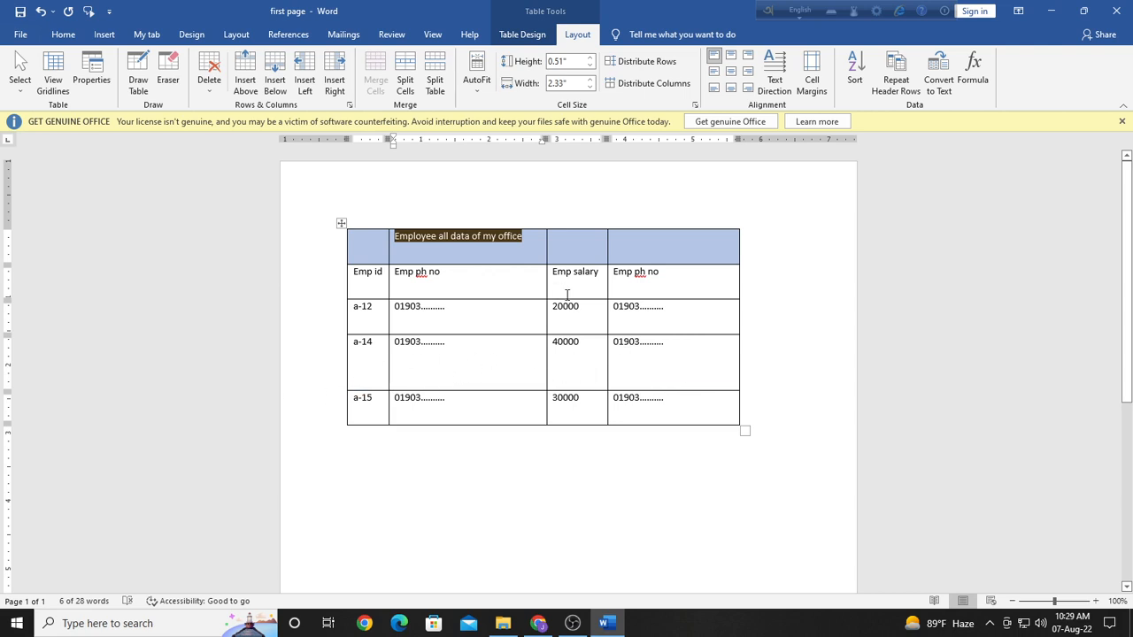
pyautogui.moveTo(567, 299); pyautogui.dragTo(563, 289)
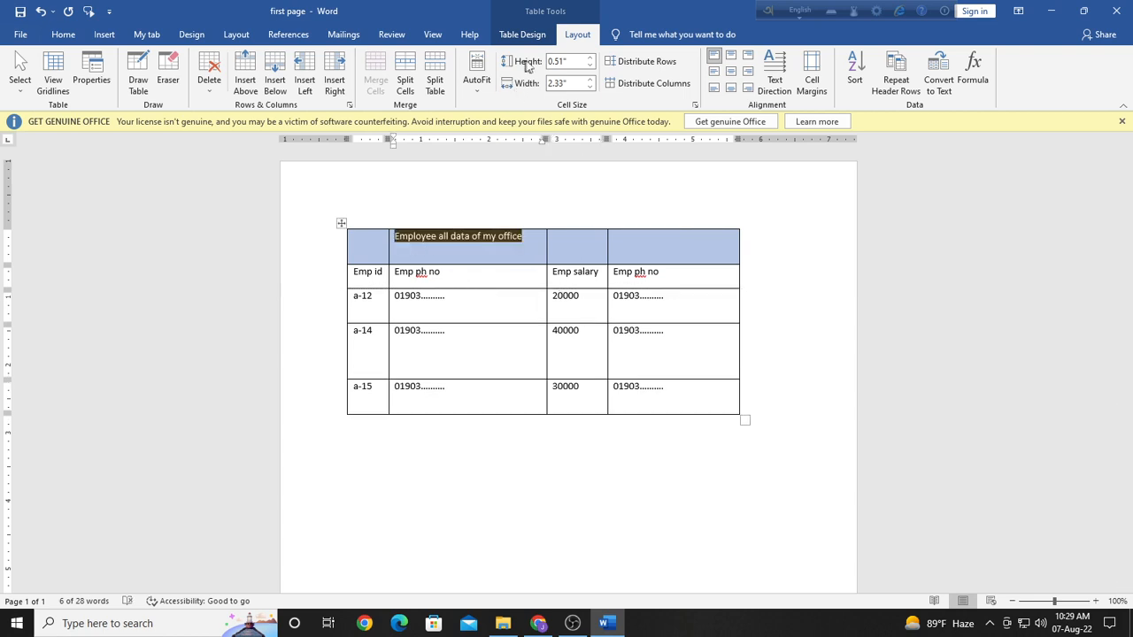
# - Set the height of the shaded title row to 0.4 inches
pyautogui.click(372, 246)
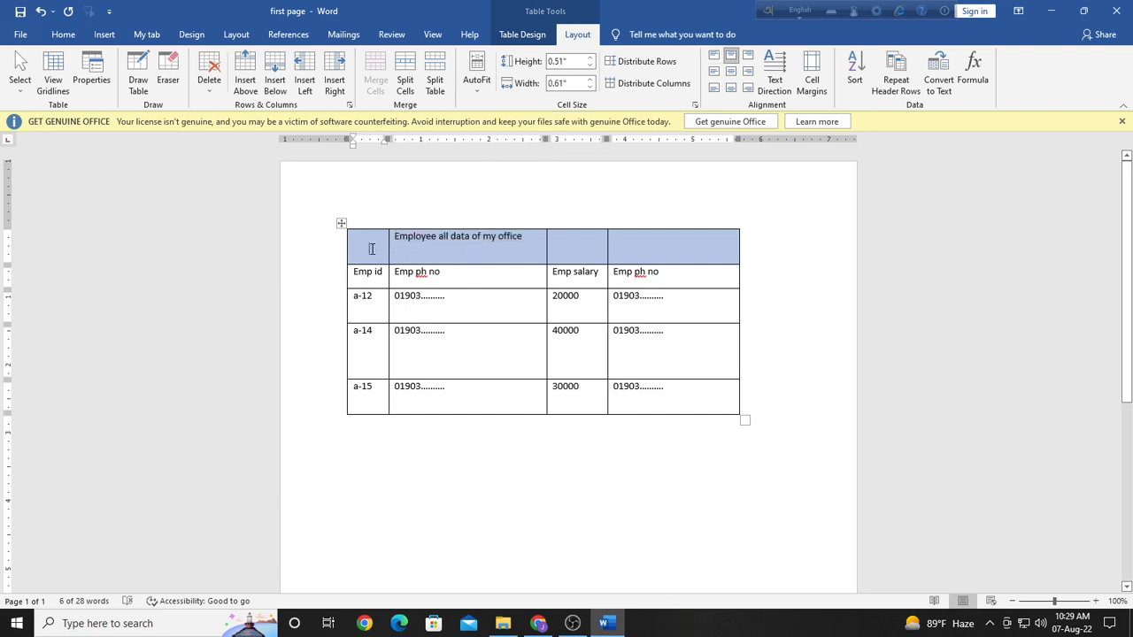
pyautogui.moveTo(400, 241); pyautogui.dragTo(666, 251)
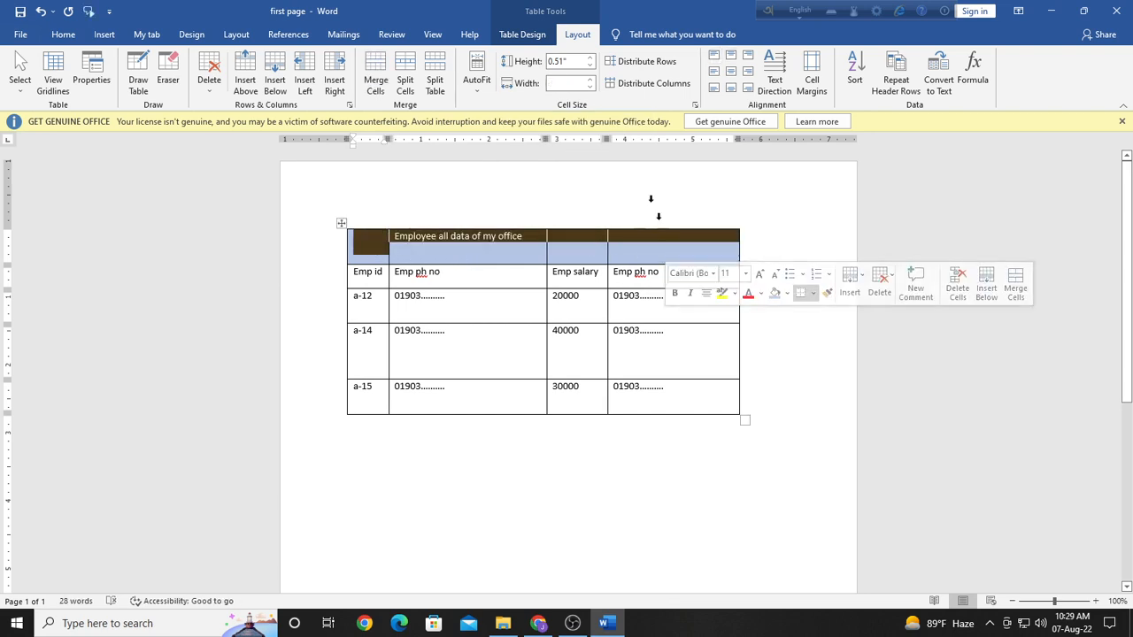
pyautogui.click(592, 64)
pyautogui.click(591, 64)
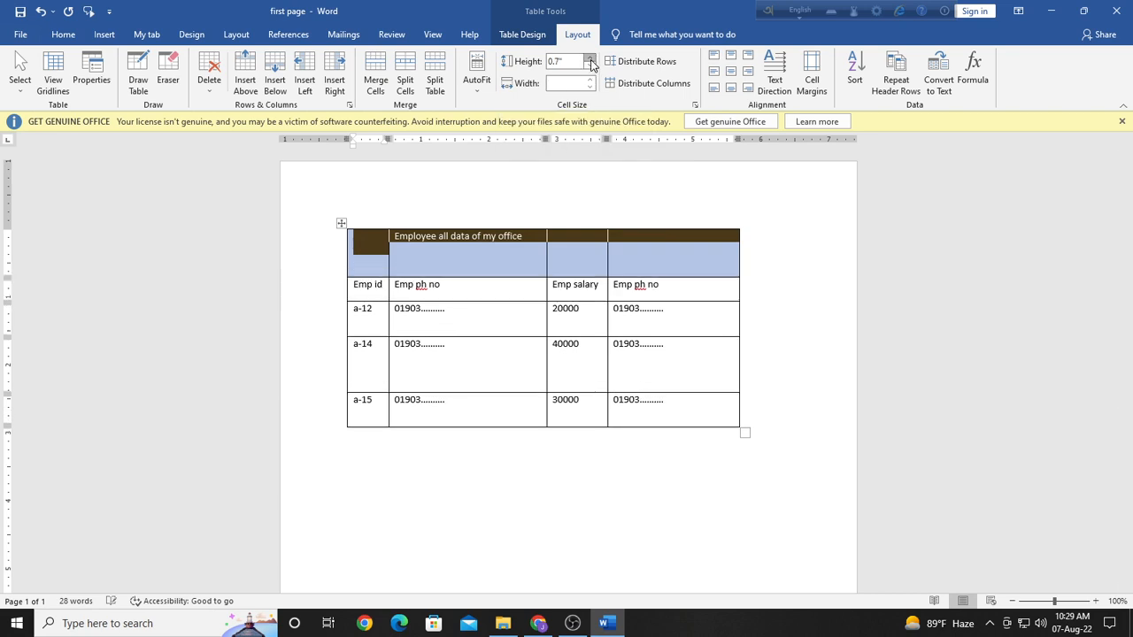
pyautogui.click(591, 64)
pyautogui.click(591, 64)
pyautogui.click(590, 68)
pyautogui.click(590, 68)
pyautogui.click(590, 68)
pyautogui.click(591, 68)
pyautogui.click(591, 68)
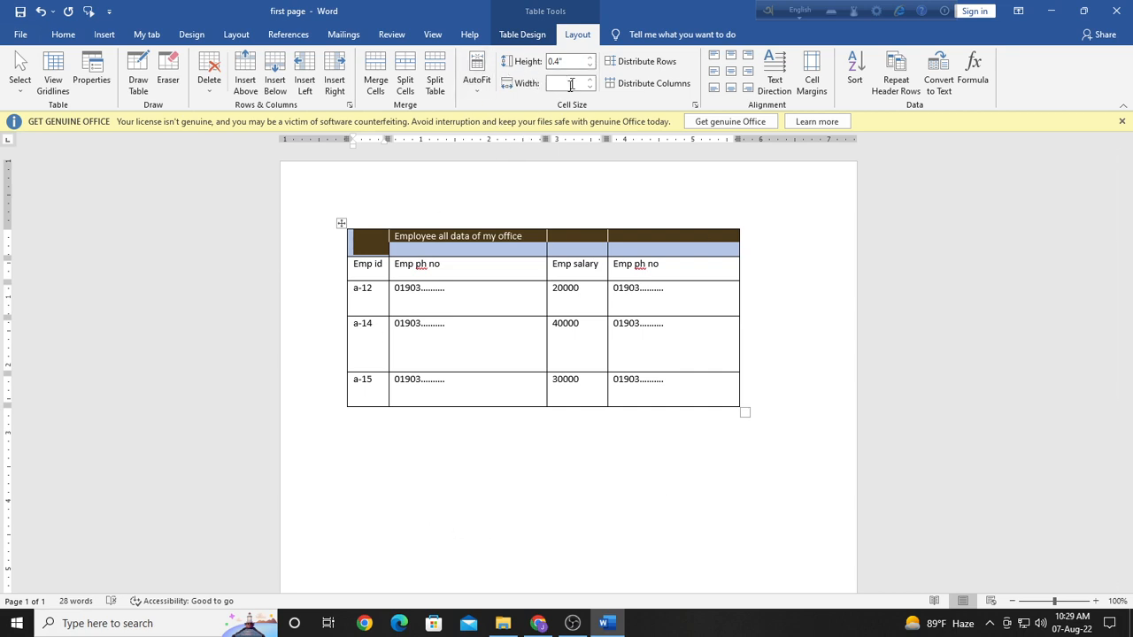
# - Shift the left border of only the 20000 salary cell in the a-12 row, narrowing that cell to 0.7 inches
pyautogui.click(494, 310)
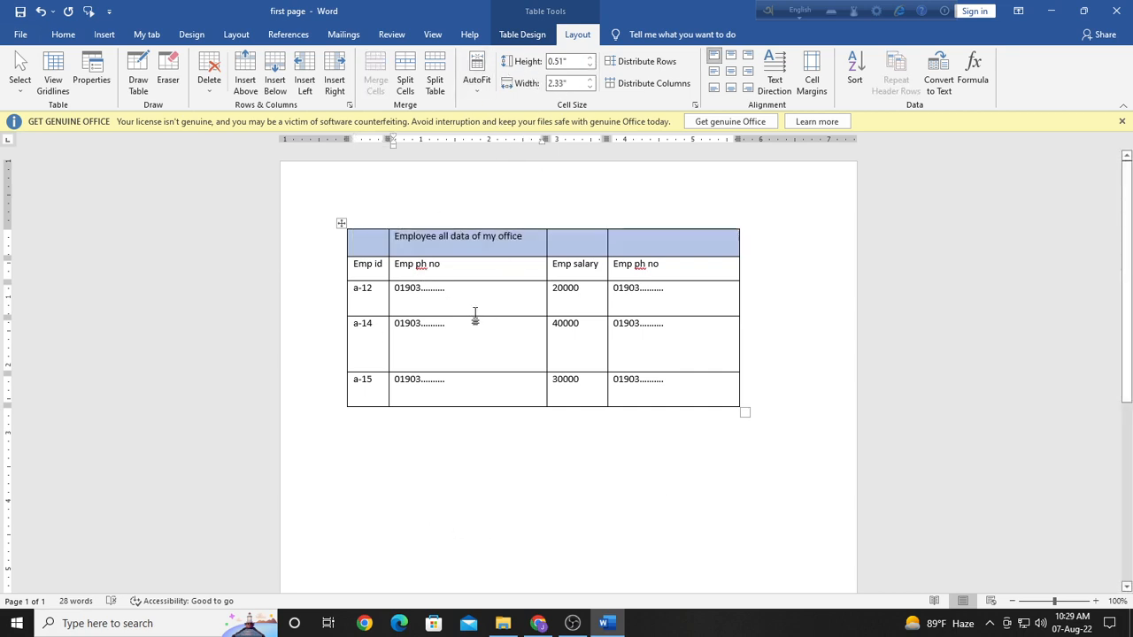
pyautogui.click(545, 301)
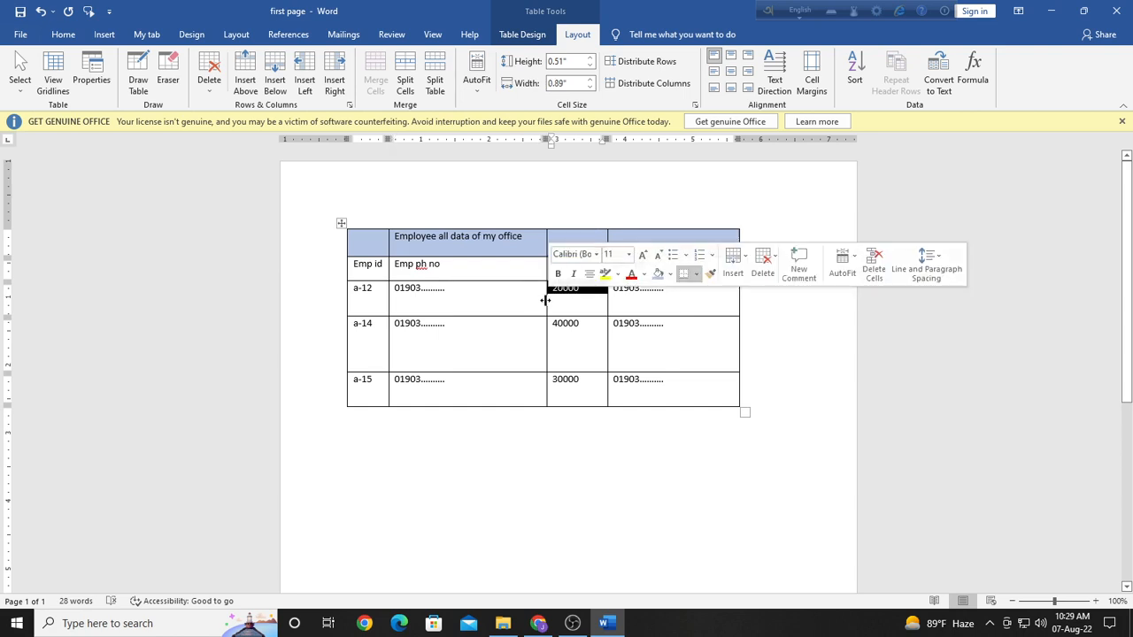
pyautogui.moveTo(545, 301); pyautogui.dragTo(559, 303)
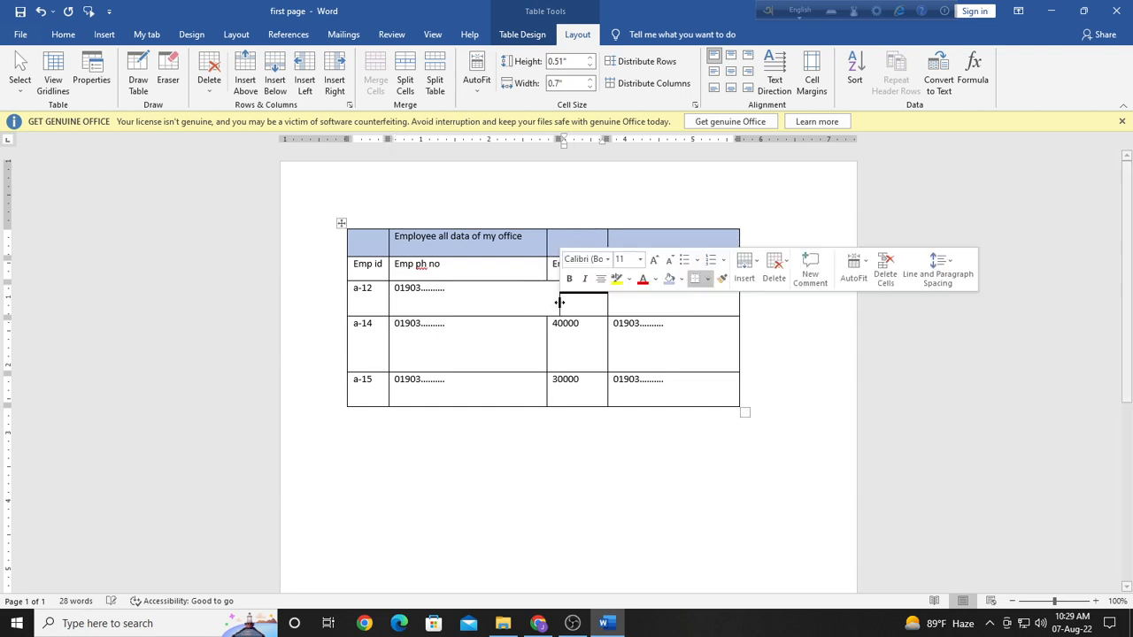
# - Set the width of the 20000 salary cell in the a-12 row to 0.9 inches
pyautogui.click(590, 79)
pyautogui.click(590, 79)
pyautogui.click(590, 79)
pyautogui.click(590, 79)
pyautogui.click(590, 79)
pyautogui.click(590, 79)
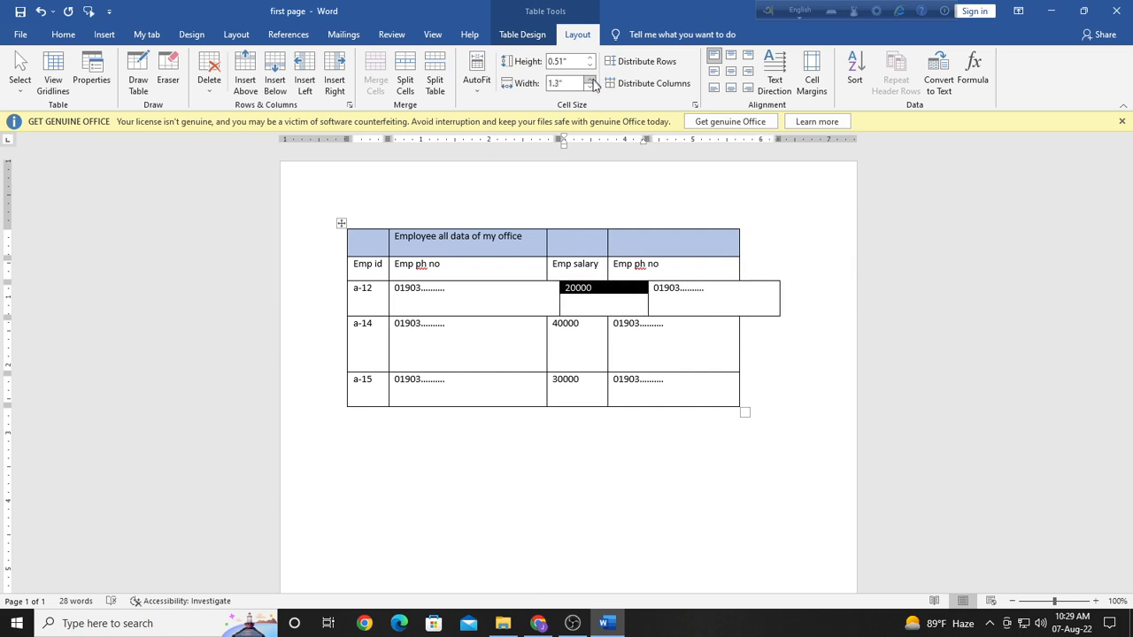
pyautogui.click(590, 87)
pyautogui.click(590, 87)
pyautogui.click(590, 87)
pyautogui.click(590, 87)
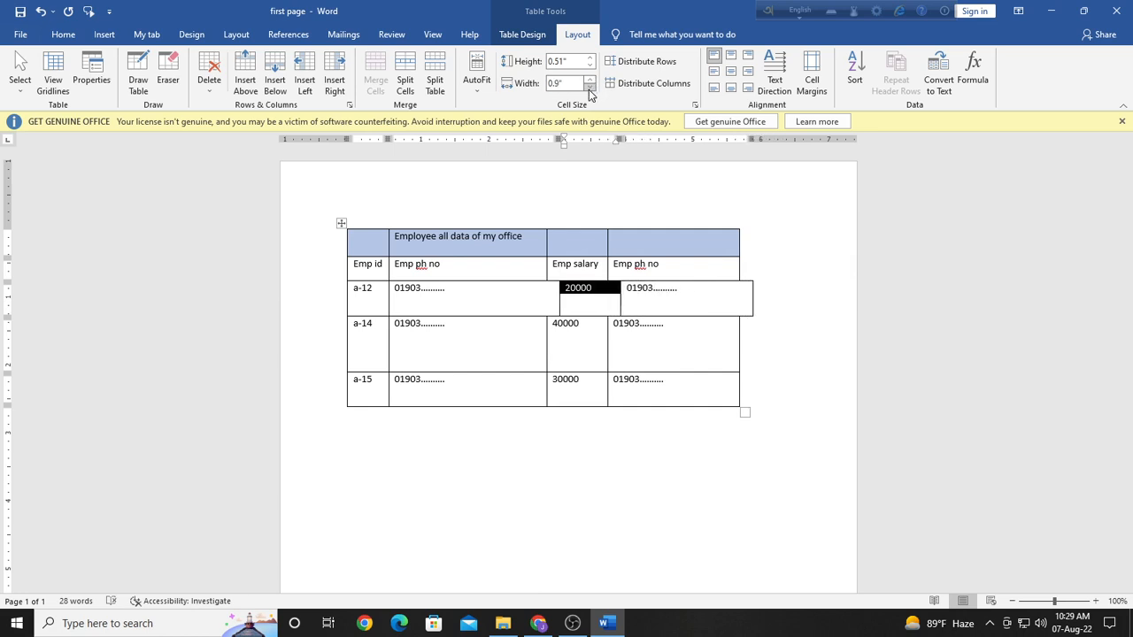
# - Undo the recent width changes to the 20000 salary cell and the height reduction of the shaded title row
pyautogui.click(588, 89)
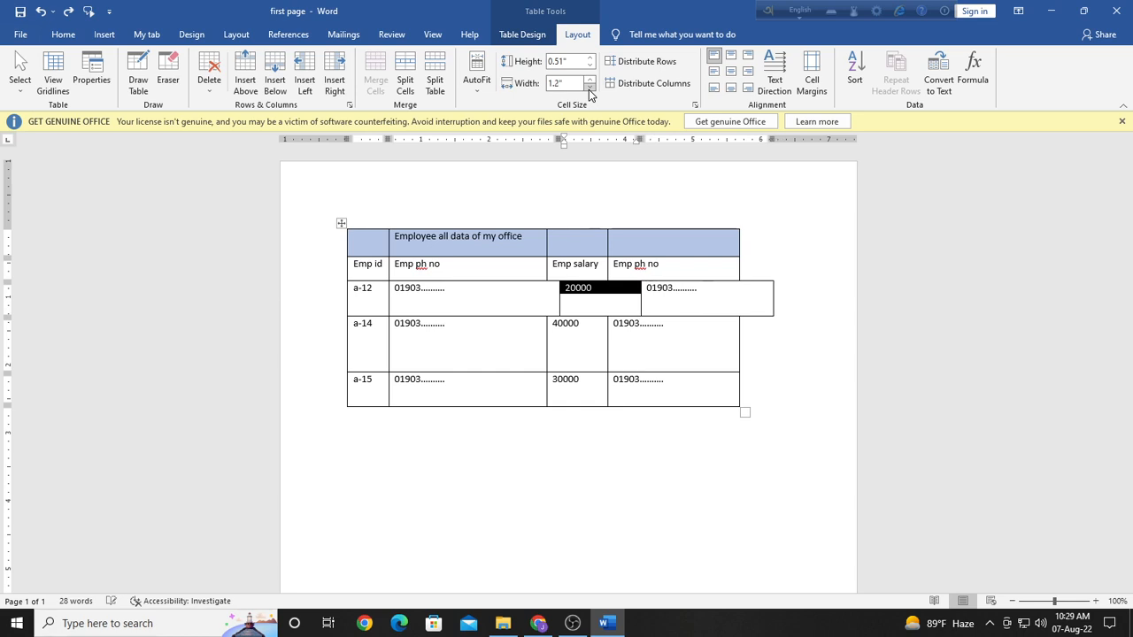
pyautogui.hotkey('ctrl', 'z')
pyautogui.hotkey('ctrl', 'z')
pyautogui.hotkey('ctrl', 'z')
pyautogui.hotkey('ctrl', 'z')
pyautogui.hotkey('ctrl', 'z')
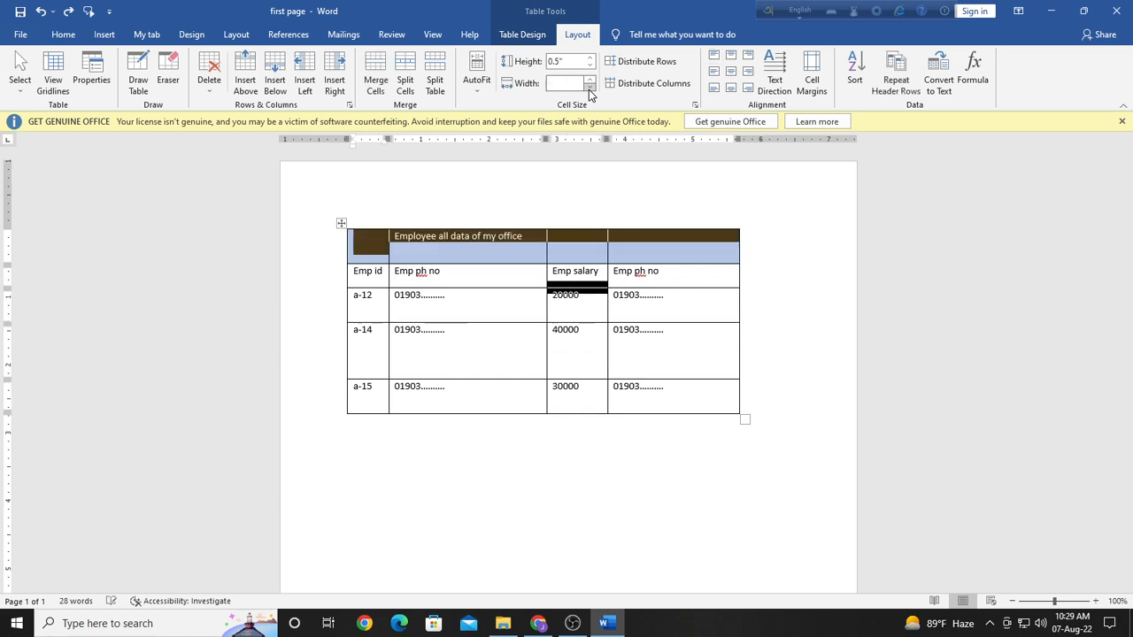
pyautogui.click(574, 228)
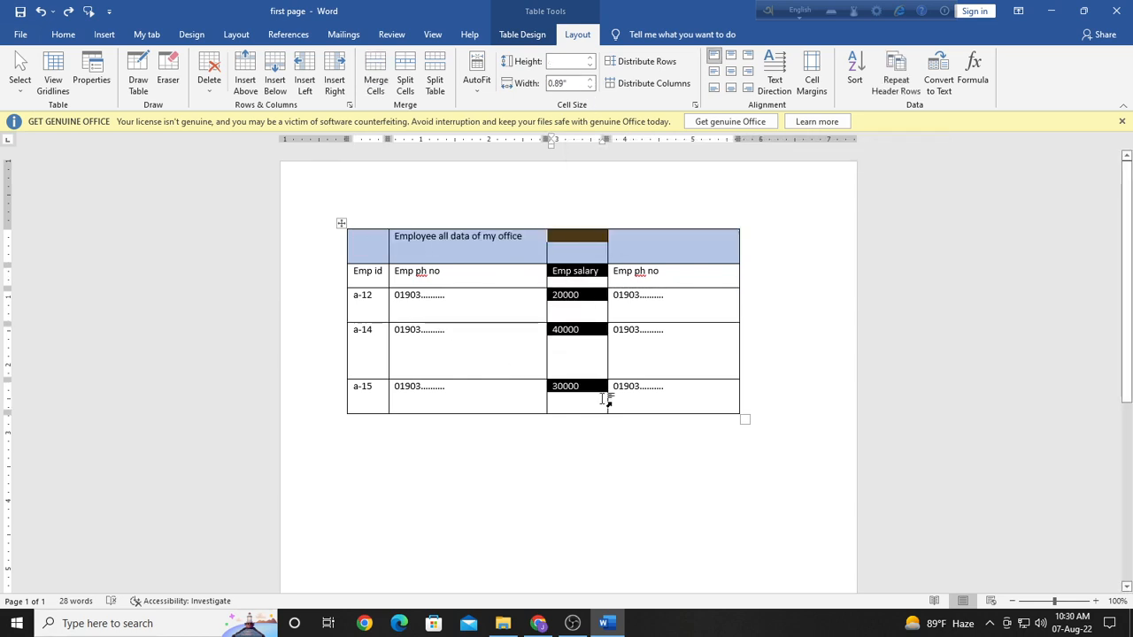
pyautogui.click(560, 478)
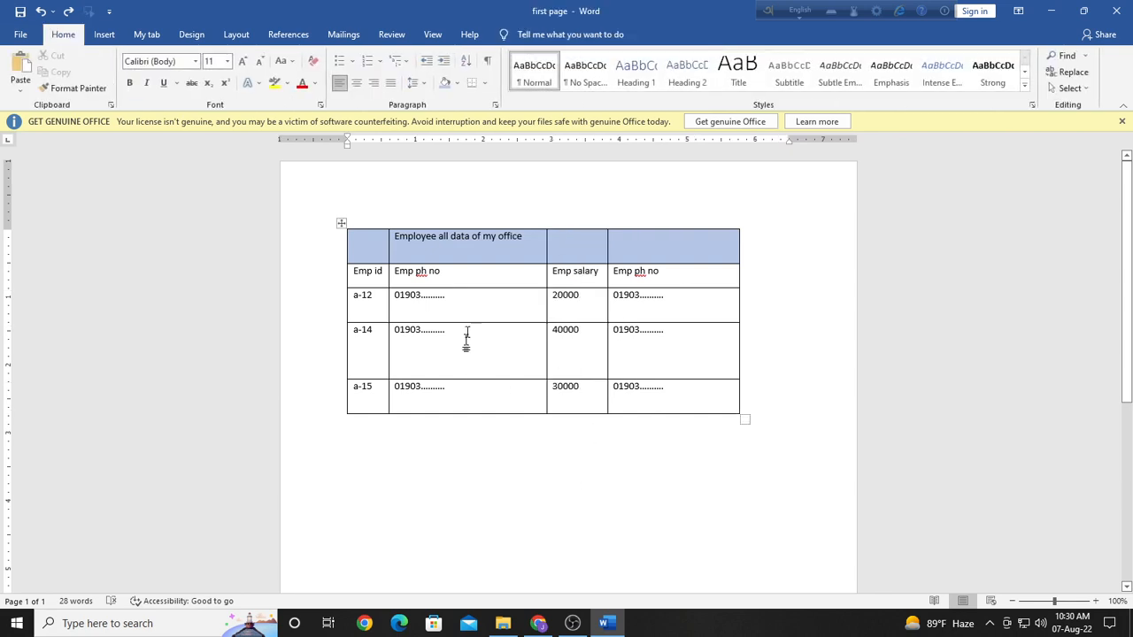
# - Distribute the table's rows evenly so that all of them share the same height
pyautogui.click(461, 253)
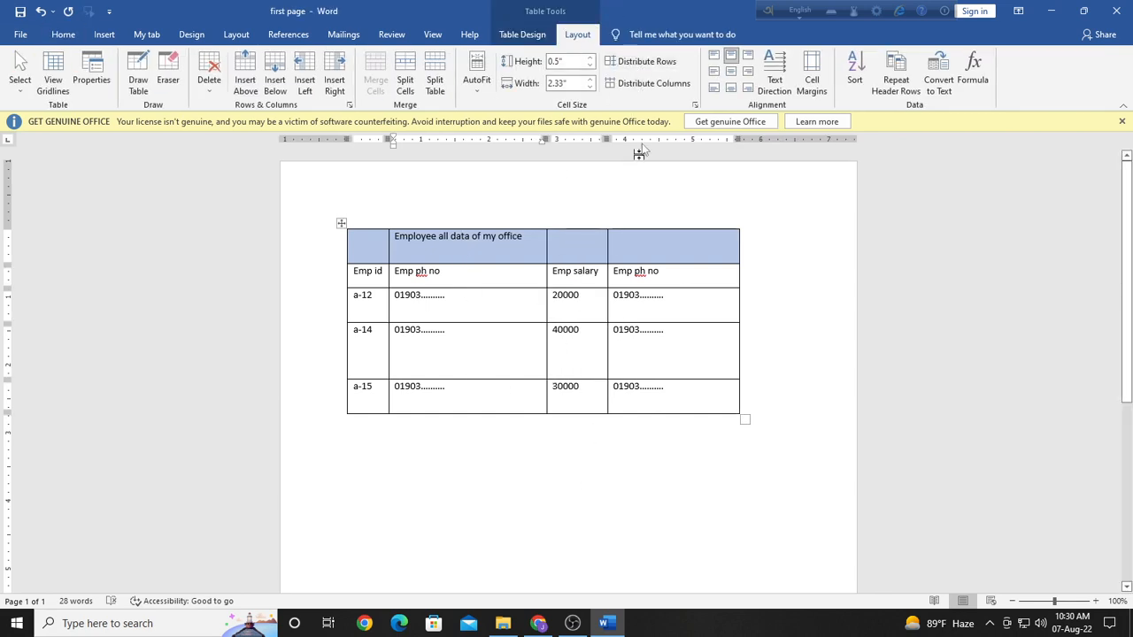
pyautogui.click(631, 64)
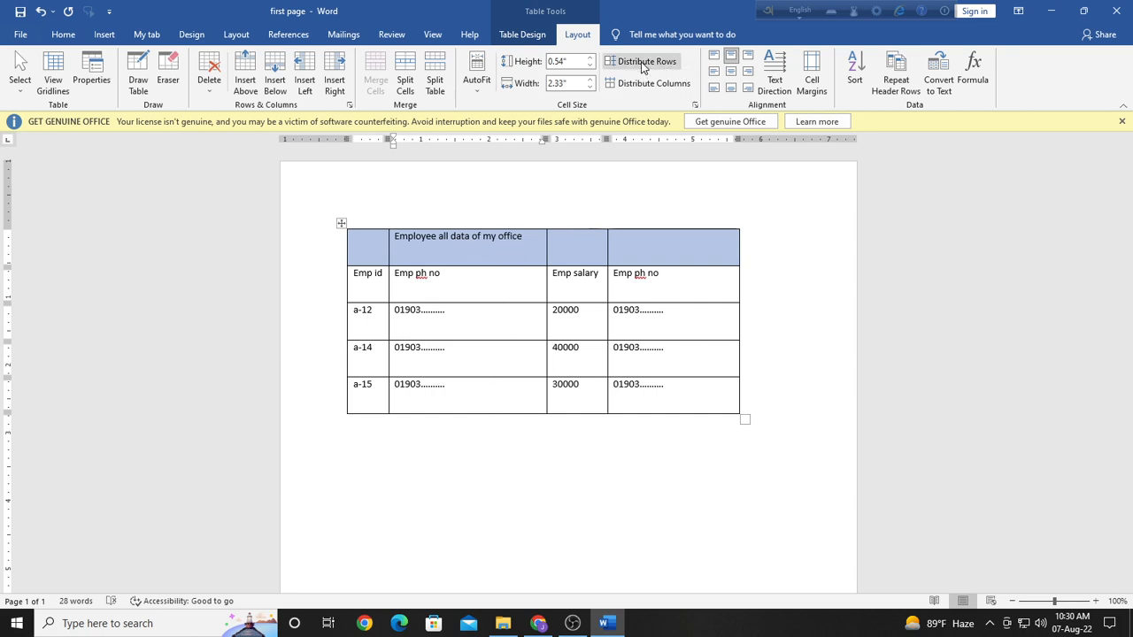
pyautogui.hotkey('ctrl', 'z')
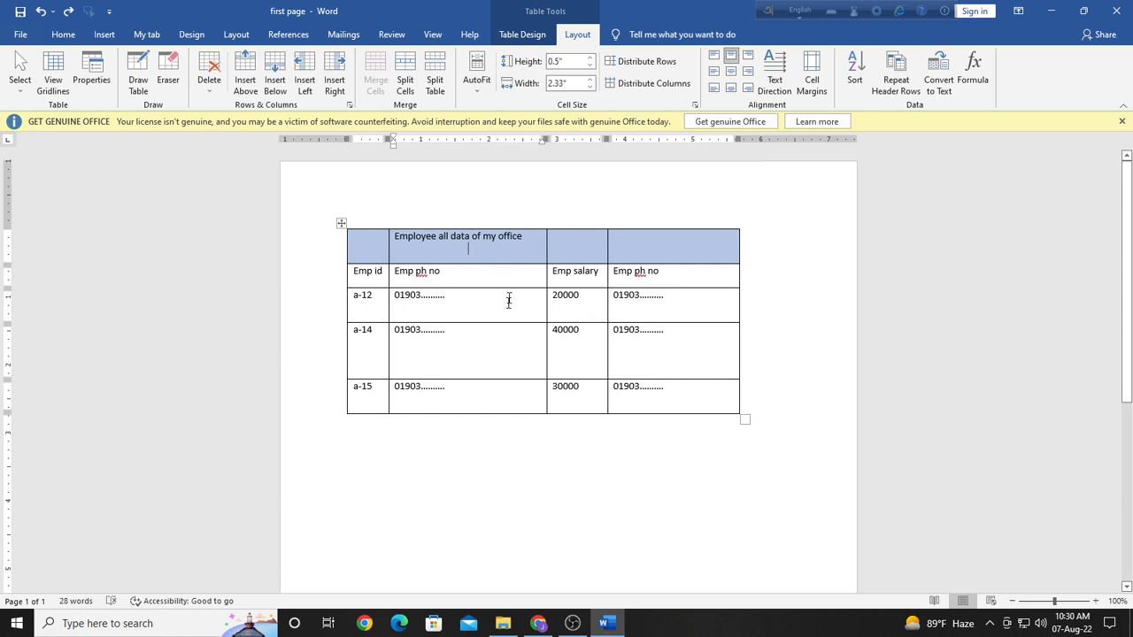
pyautogui.click(654, 64)
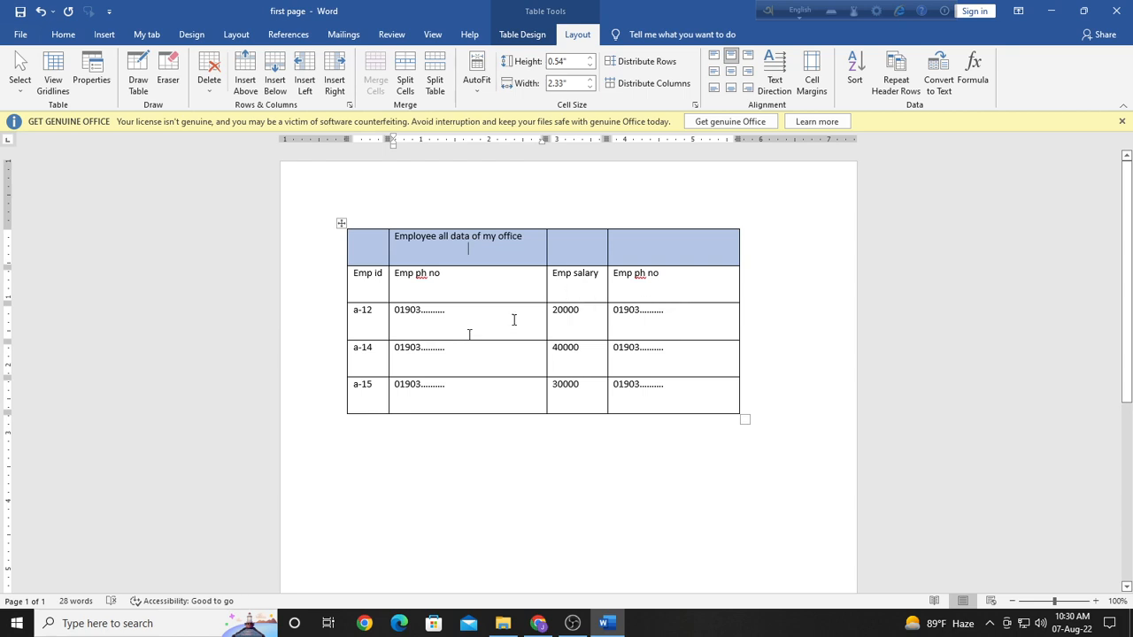
# - Narrow the Emp id column to about 0.61 inches and distribute the table's columns evenly
pyautogui.click(387, 287)
pyautogui.moveTo(387, 287); pyautogui.dragTo(377, 287)
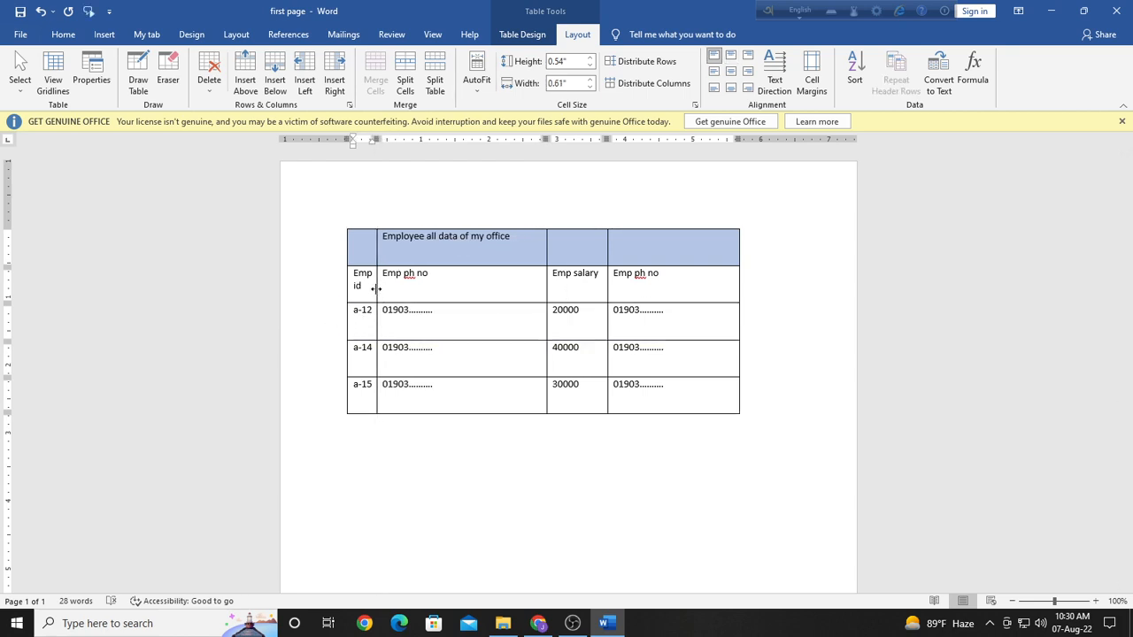
pyautogui.click(648, 85)
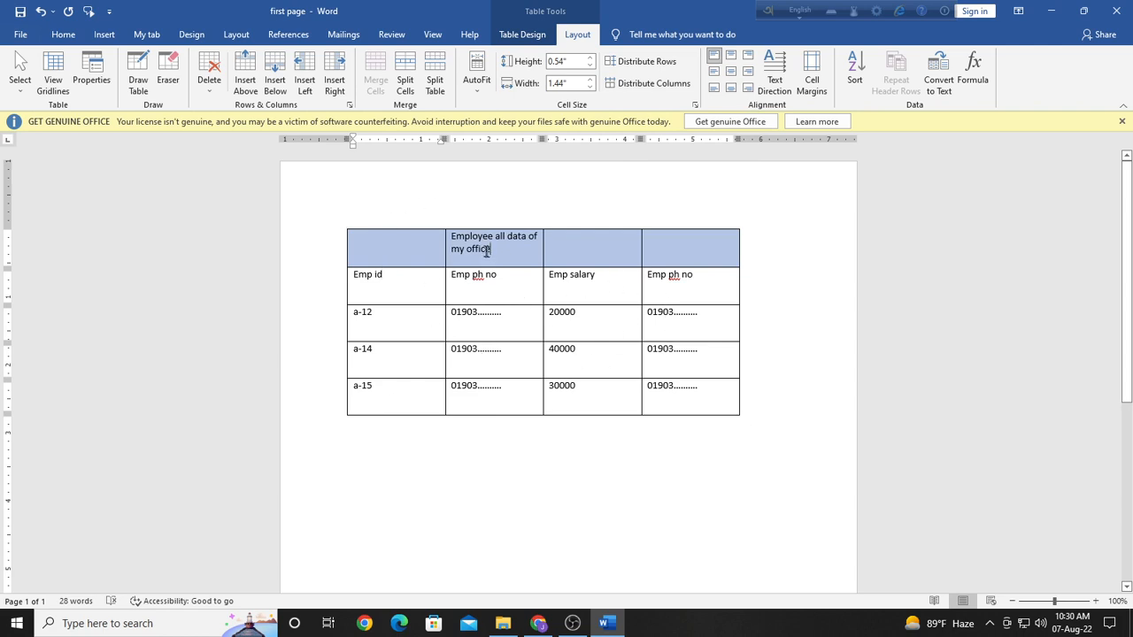
pyautogui.moveTo(492, 251); pyautogui.dragTo(451, 237)
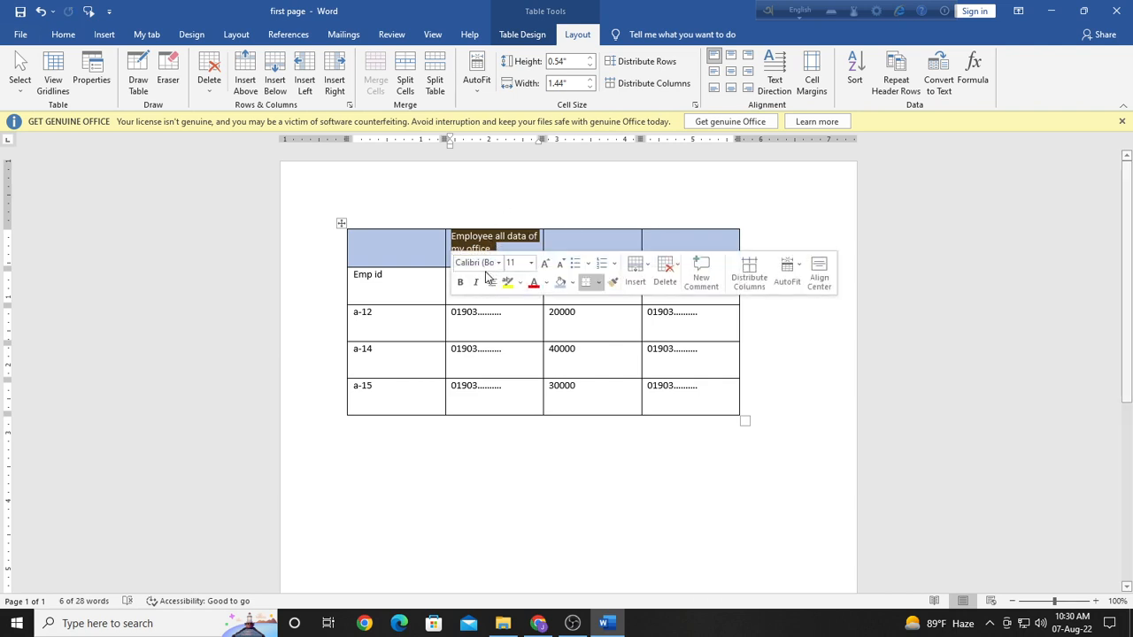
pyautogui.click(494, 213)
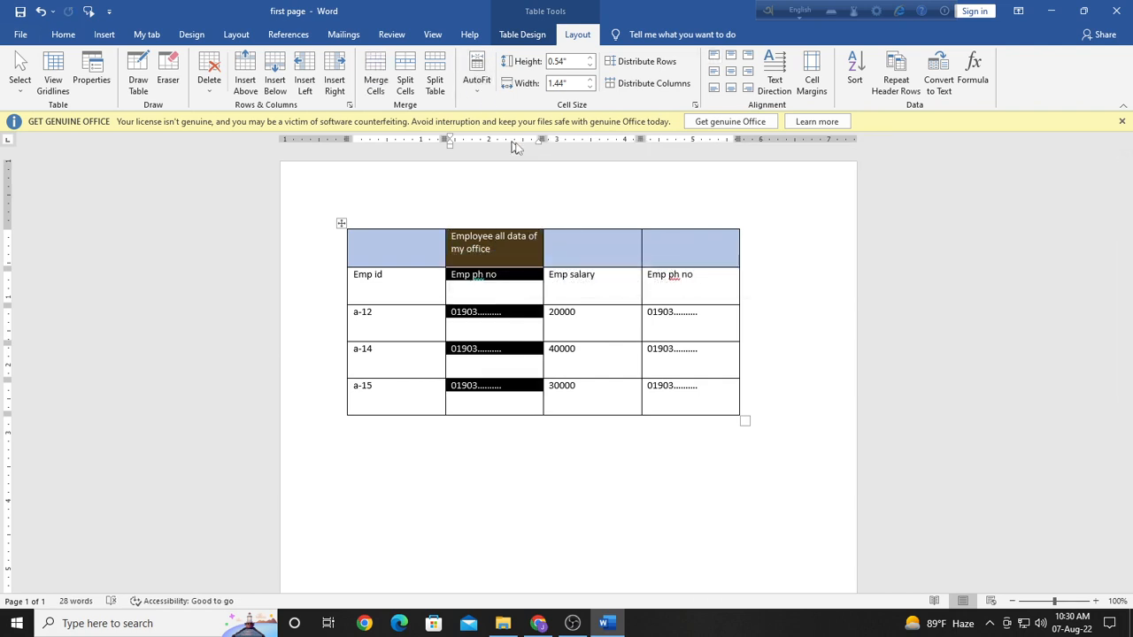
pyautogui.doubleClick(508, 256)
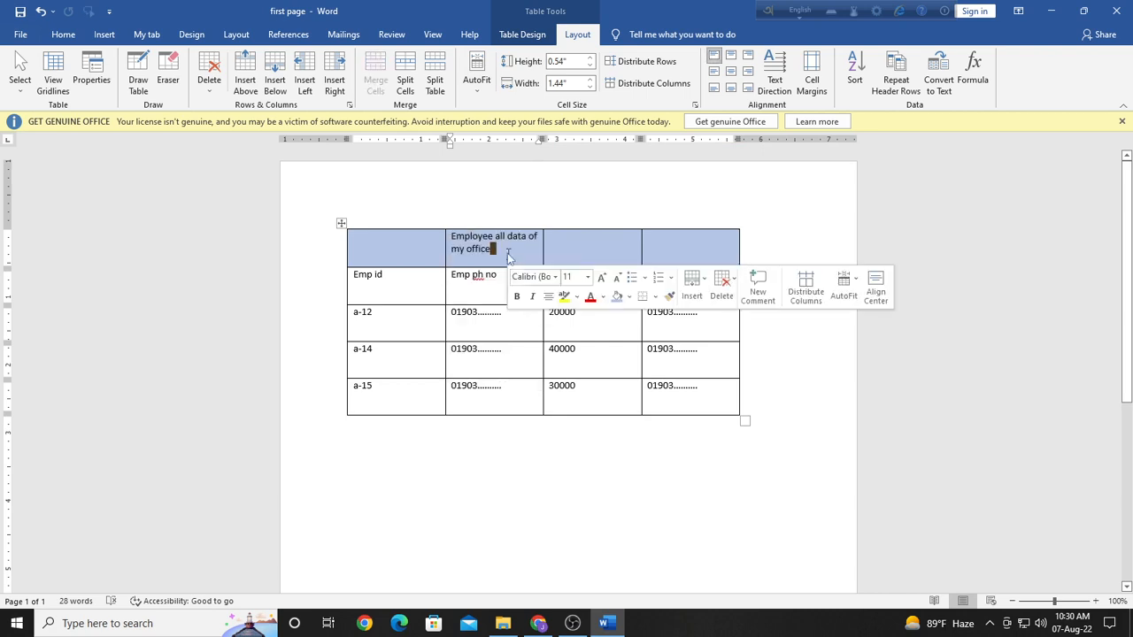
pyautogui.moveTo(493, 248); pyautogui.dragTo(445, 237)
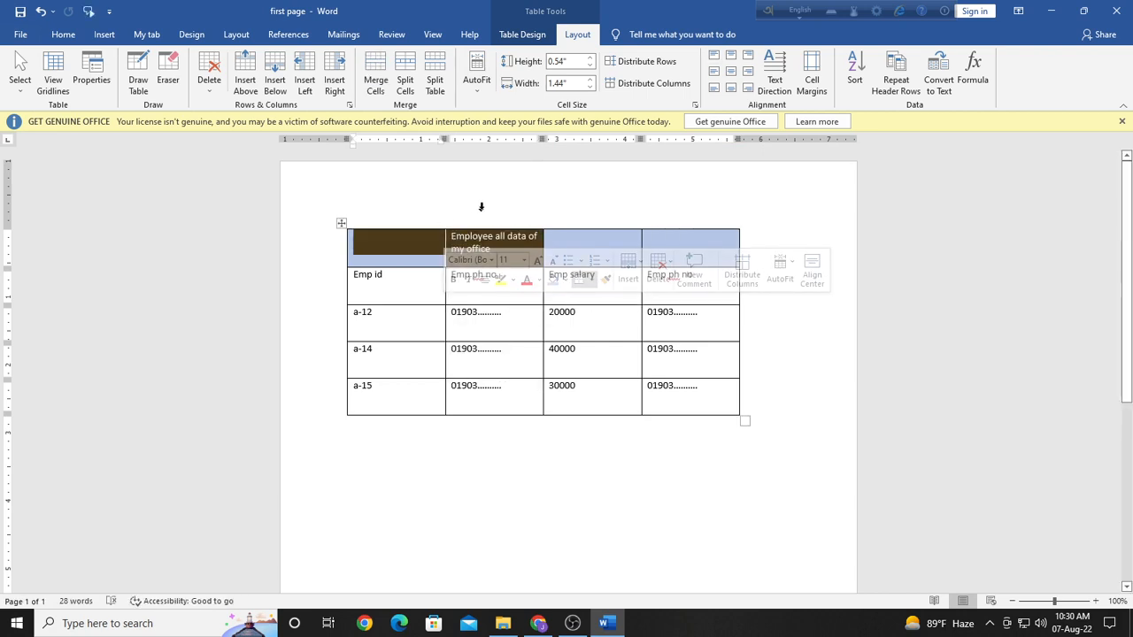
pyautogui.click(460, 249)
pyautogui.doubleClick(464, 239)
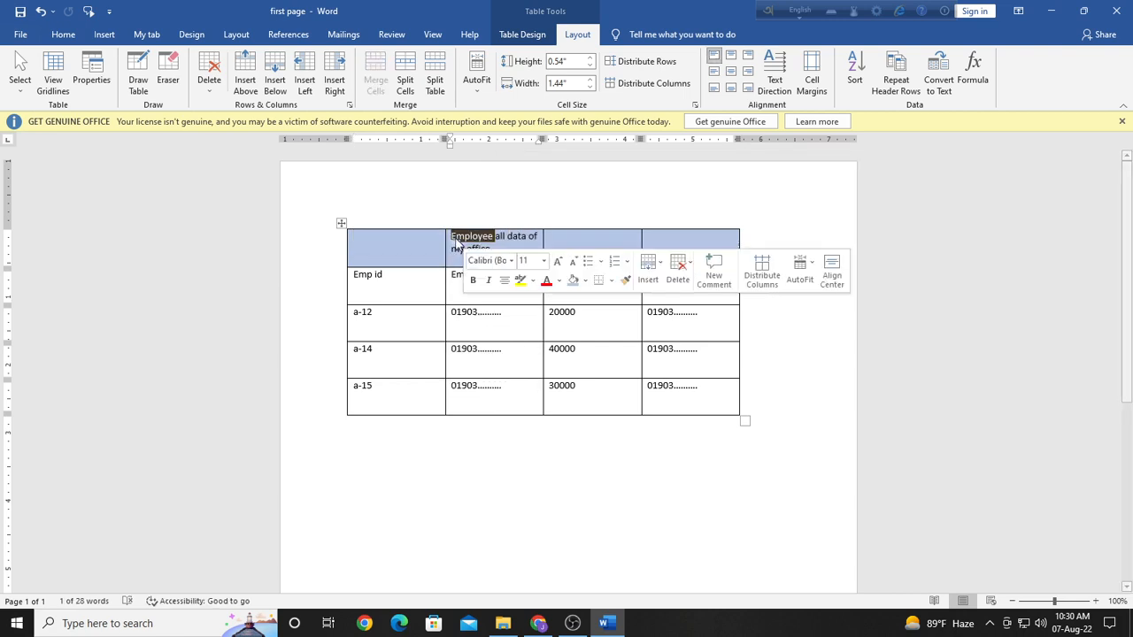
pyautogui.click(499, 245)
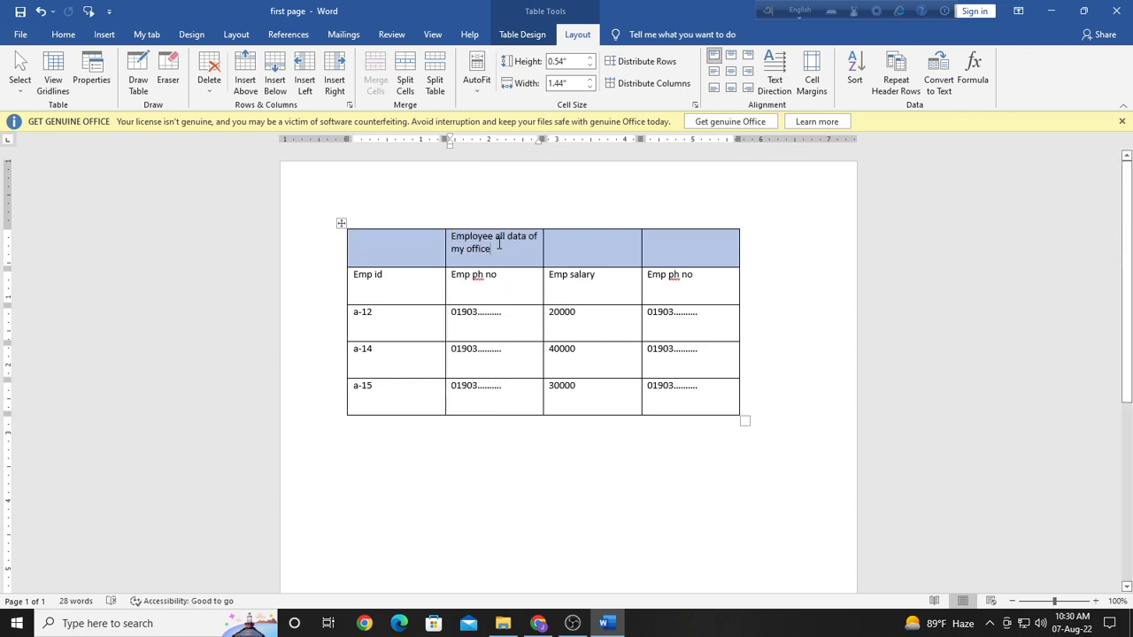
pyautogui.hotkey('ctrl', 'a')
pyautogui.click(515, 228)
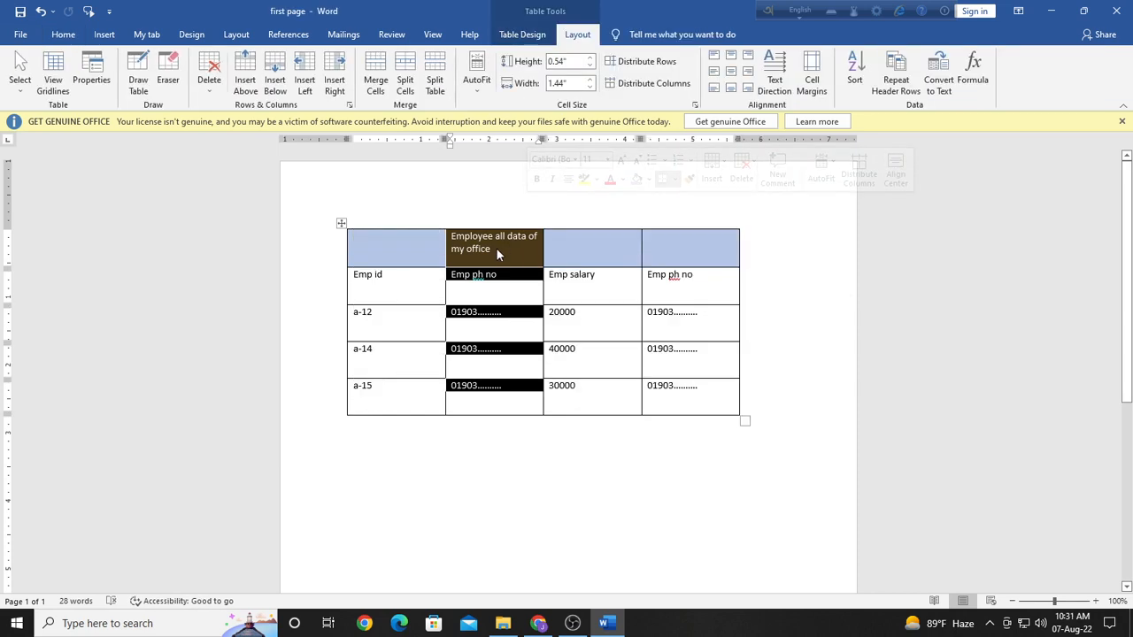
pyautogui.click(494, 248)
pyautogui.doubleClick(494, 248)
pyautogui.click(498, 247)
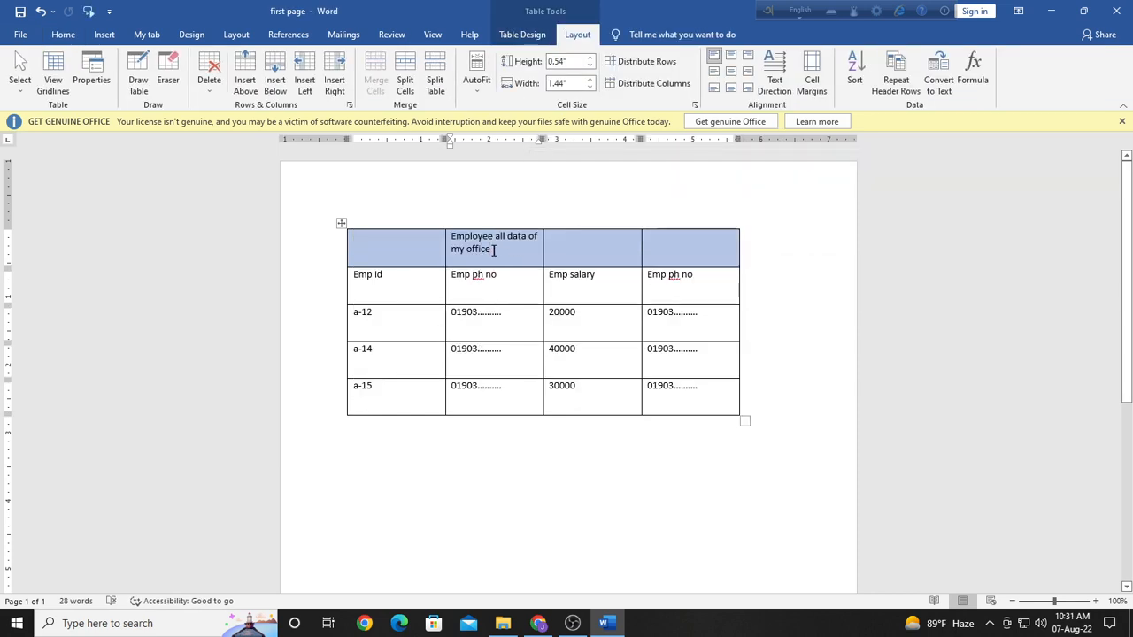
# - With the title text selected, apply AutoFit Contents to the table, followed by AutoFit Window
pyautogui.moveTo(493, 250); pyautogui.dragTo(451, 236)
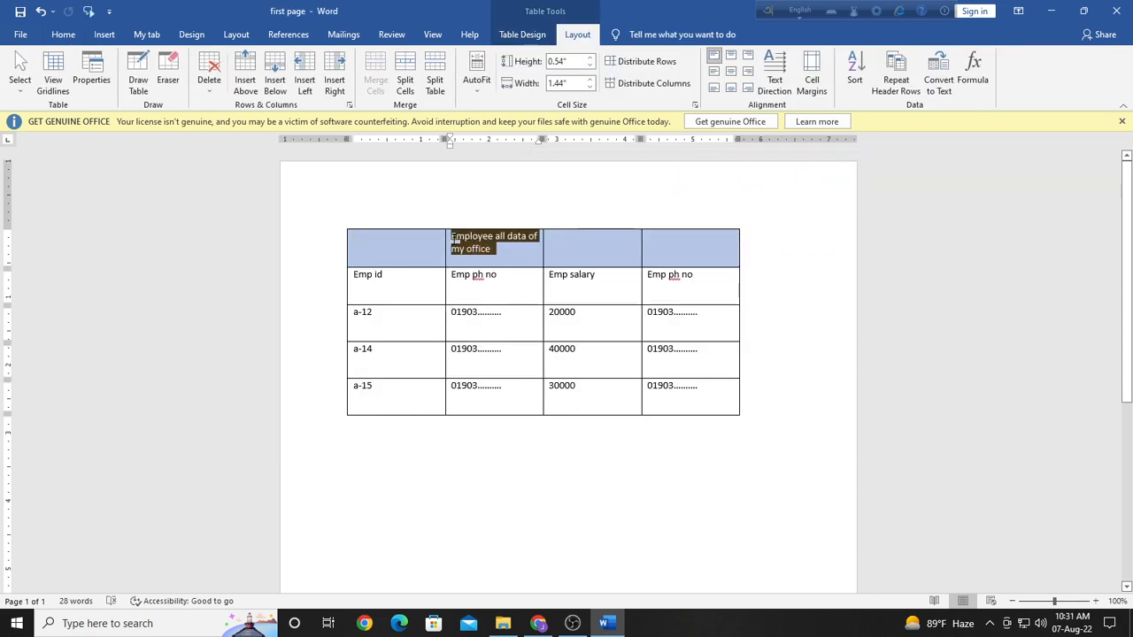
pyautogui.click(476, 76)
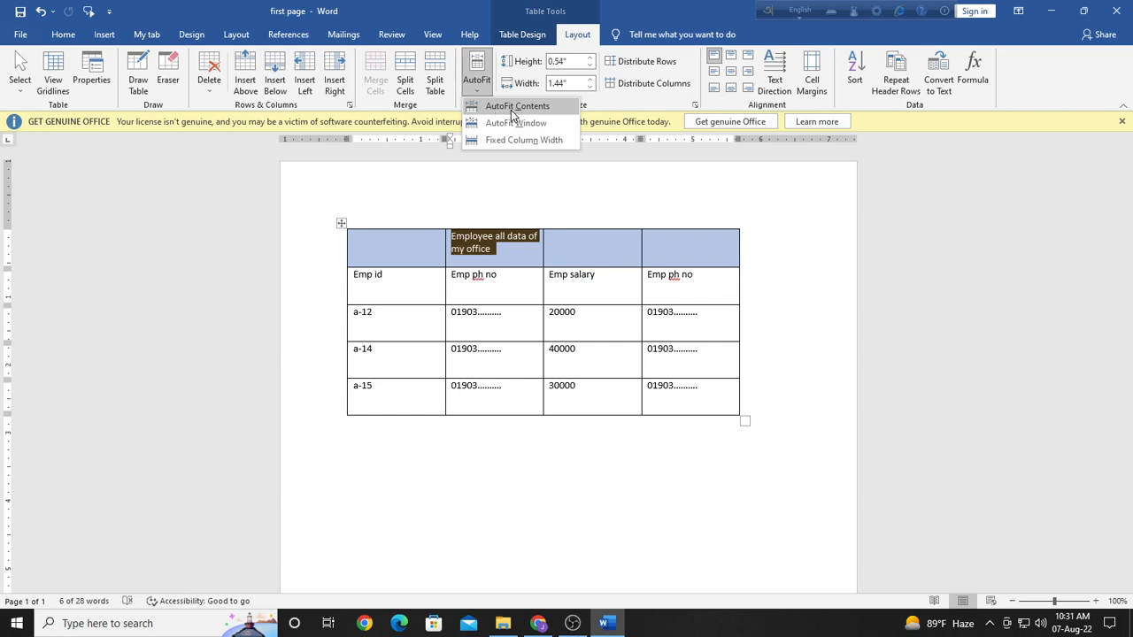
pyautogui.click(514, 106)
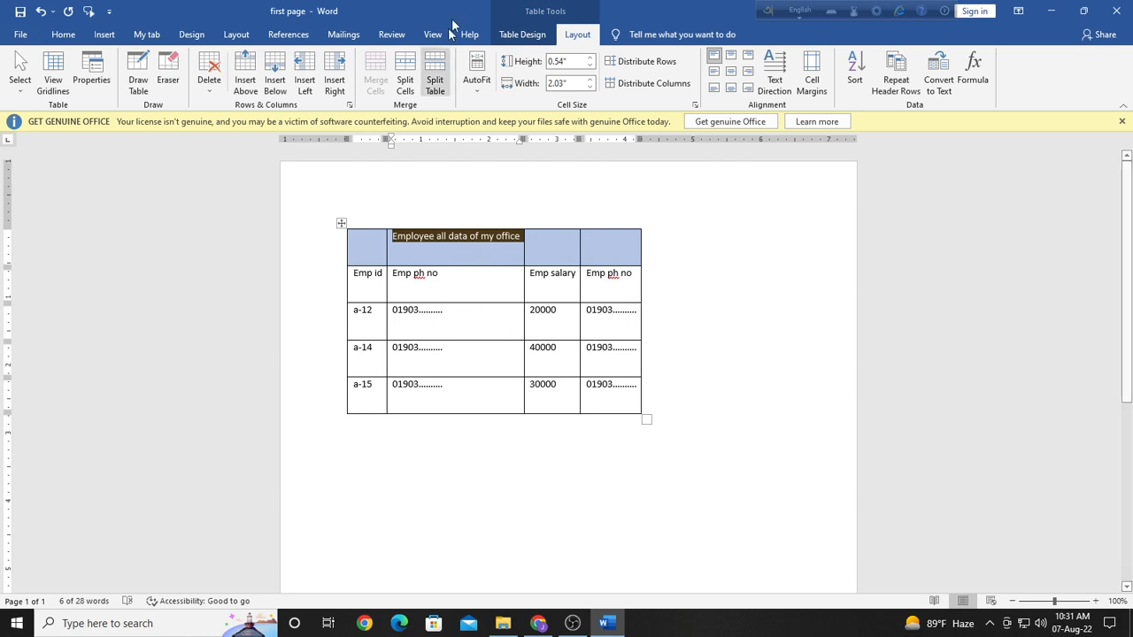
pyautogui.click(477, 79)
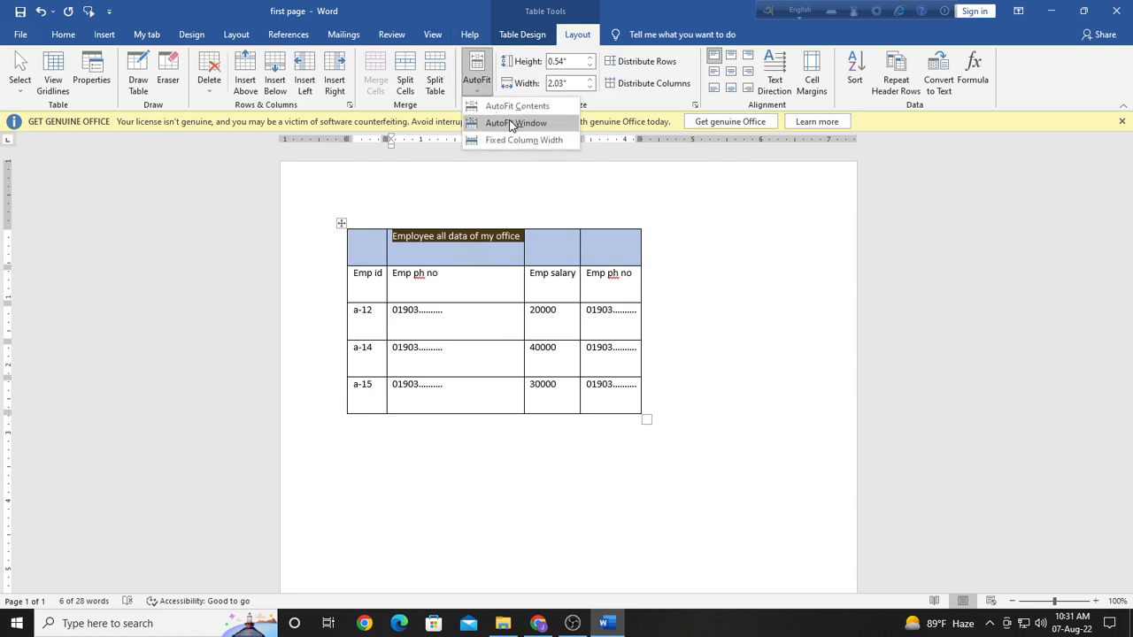
pyautogui.click(514, 124)
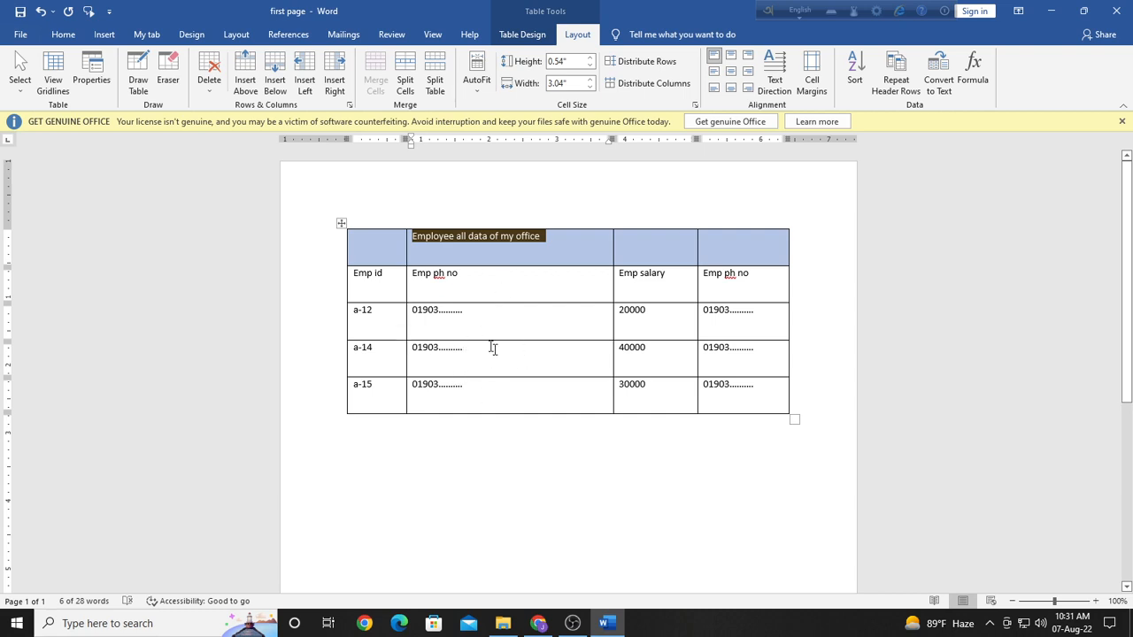
# - Insert one empty row above and one empty row below the row with the Emp id heading
pyautogui.click(376, 290)
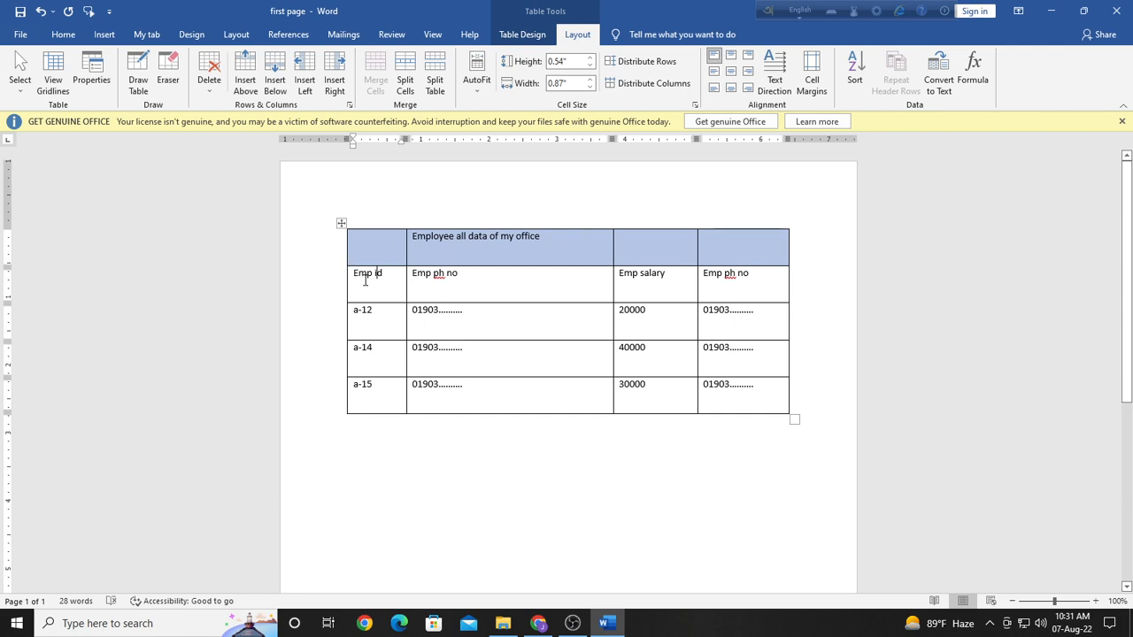
pyautogui.click(250, 74)
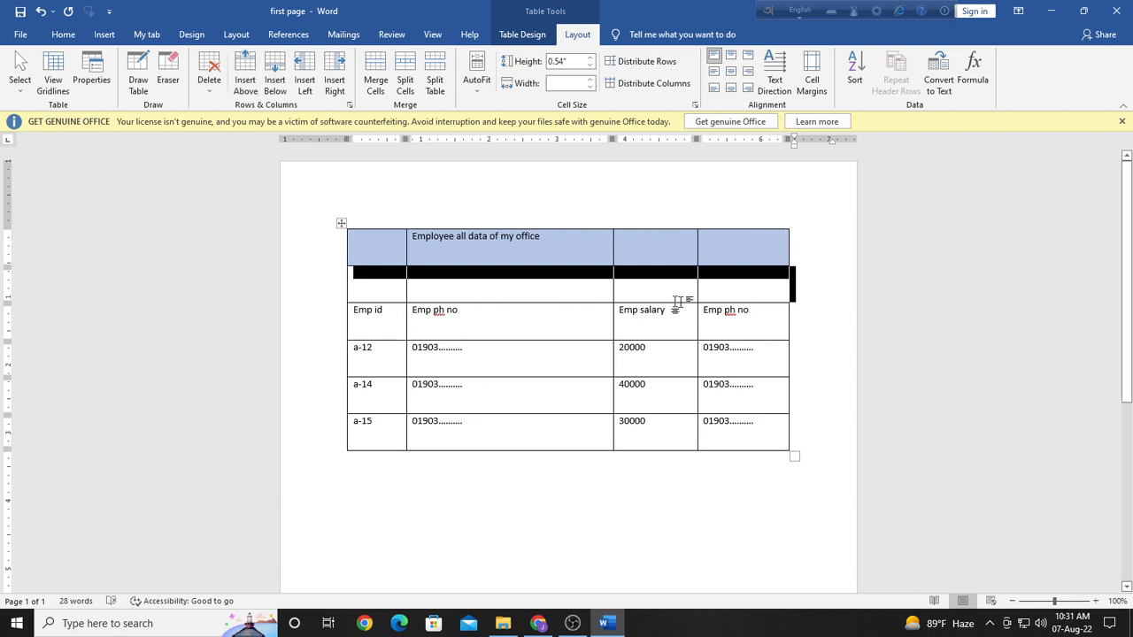
pyautogui.click(367, 329)
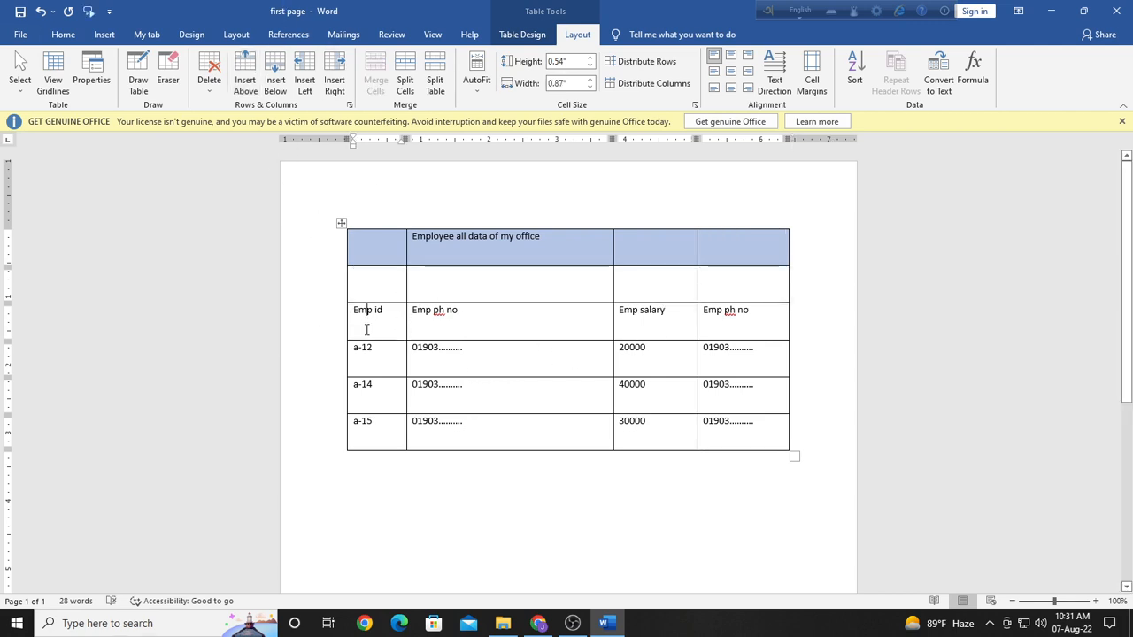
pyautogui.click(273, 79)
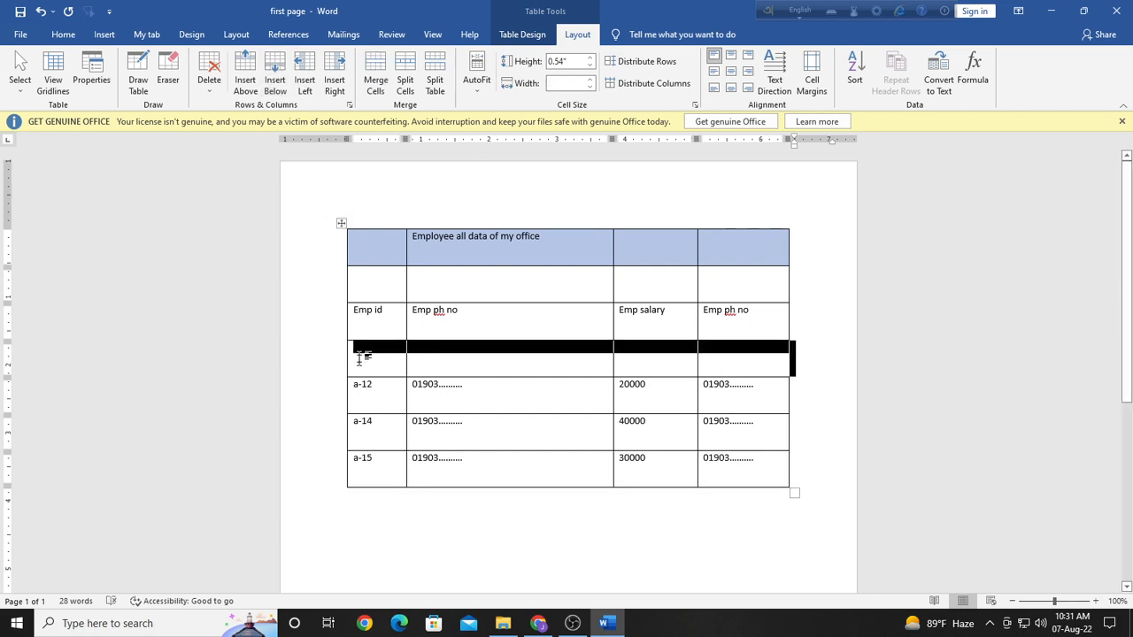
pyautogui.click(425, 367)
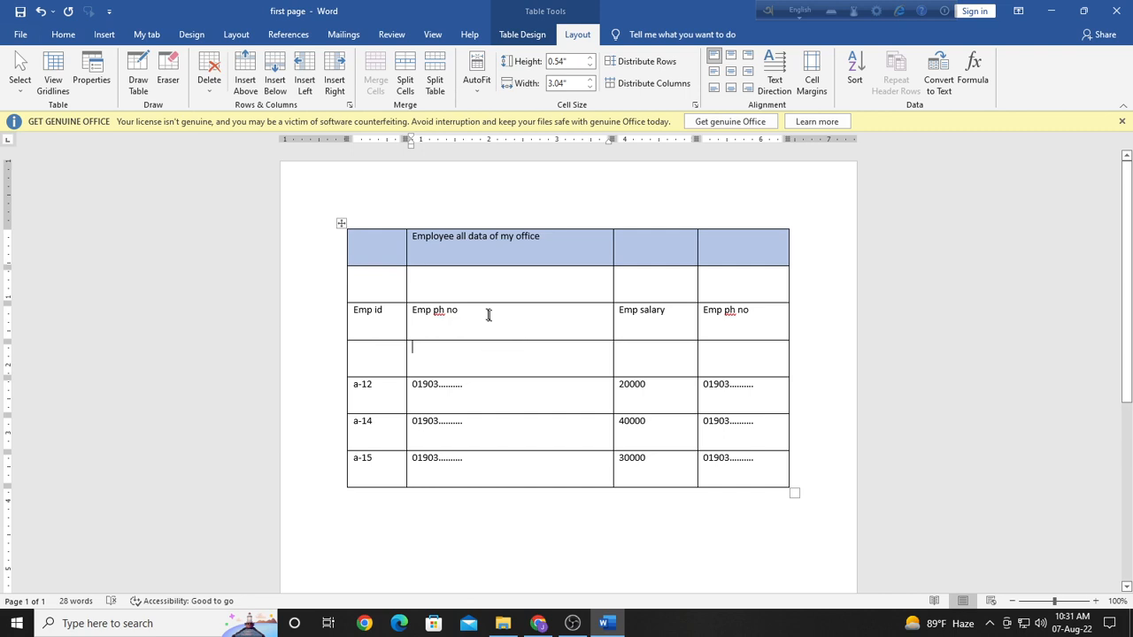
# - Insert one empty column on each side of the first Emp ph no column
pyautogui.click(415, 310)
pyautogui.click(304, 80)
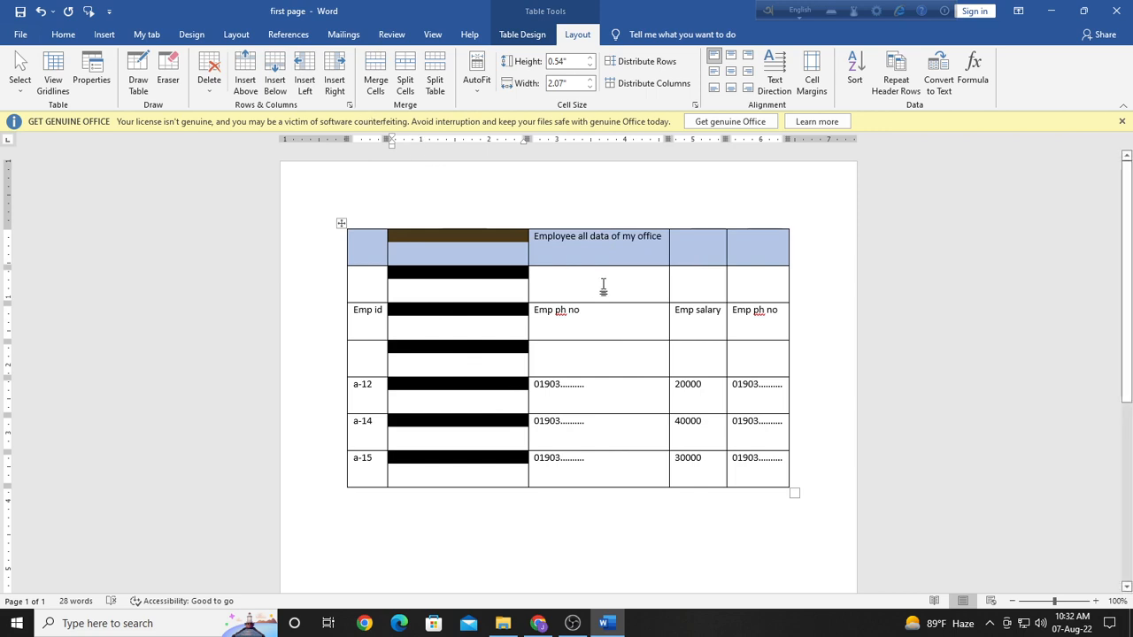
pyautogui.click(629, 322)
pyautogui.click(341, 66)
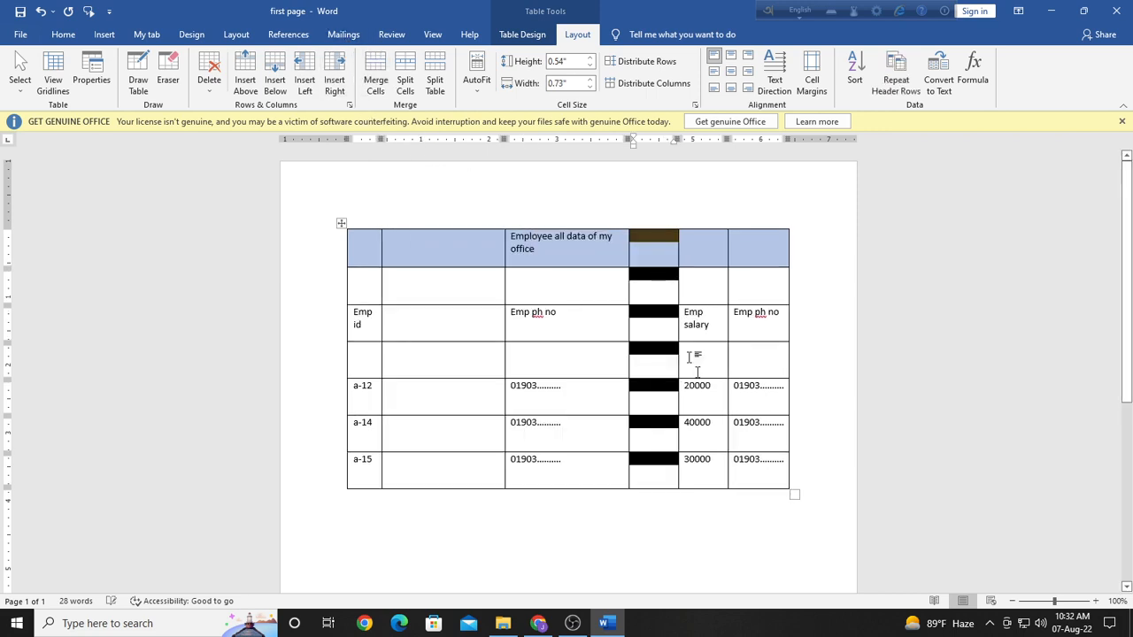
pyautogui.click(567, 329)
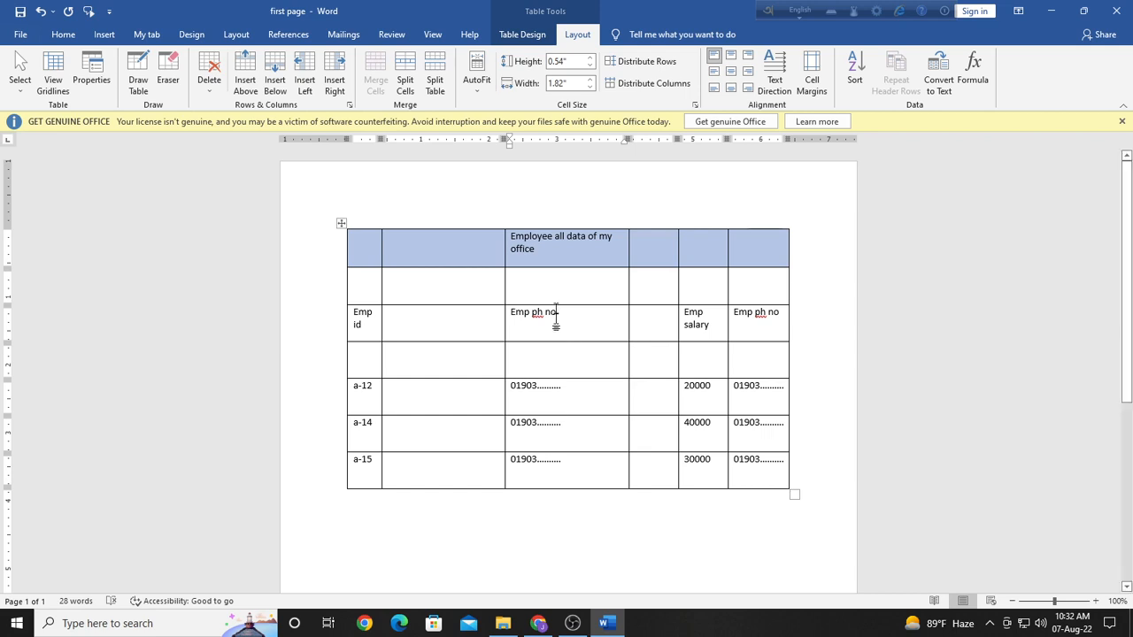
# - Split the empty cell beside a-12 into 4 columns and 2 rows
pyautogui.click(473, 322)
pyautogui.scroll(-2, 409, 387)
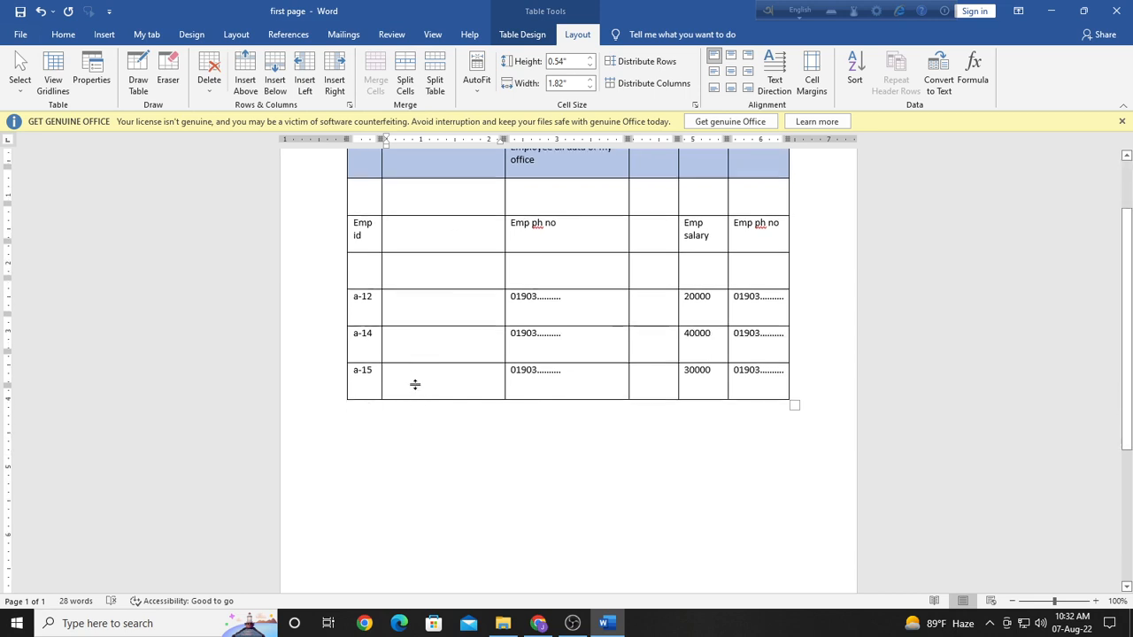
pyautogui.click(388, 289)
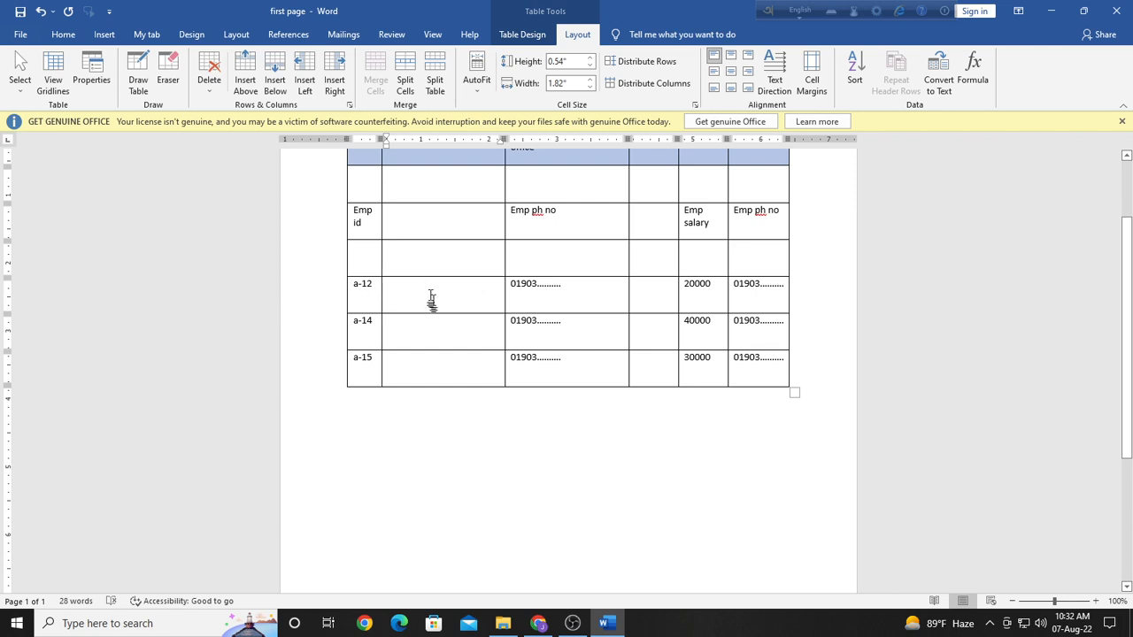
pyautogui.click(411, 68)
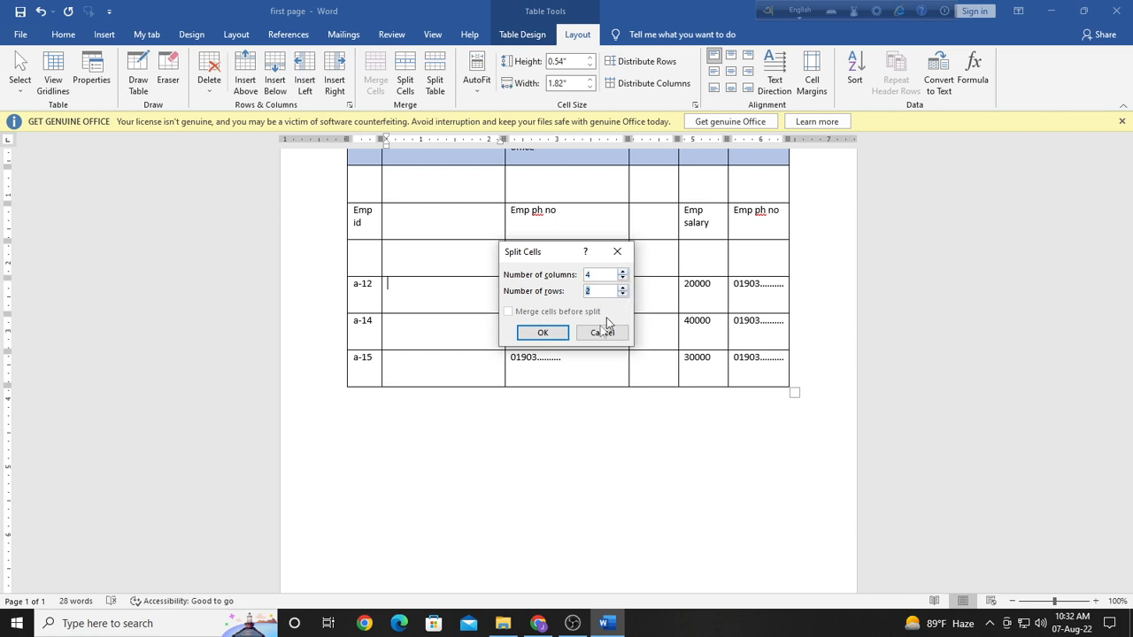
pyautogui.click(541, 332)
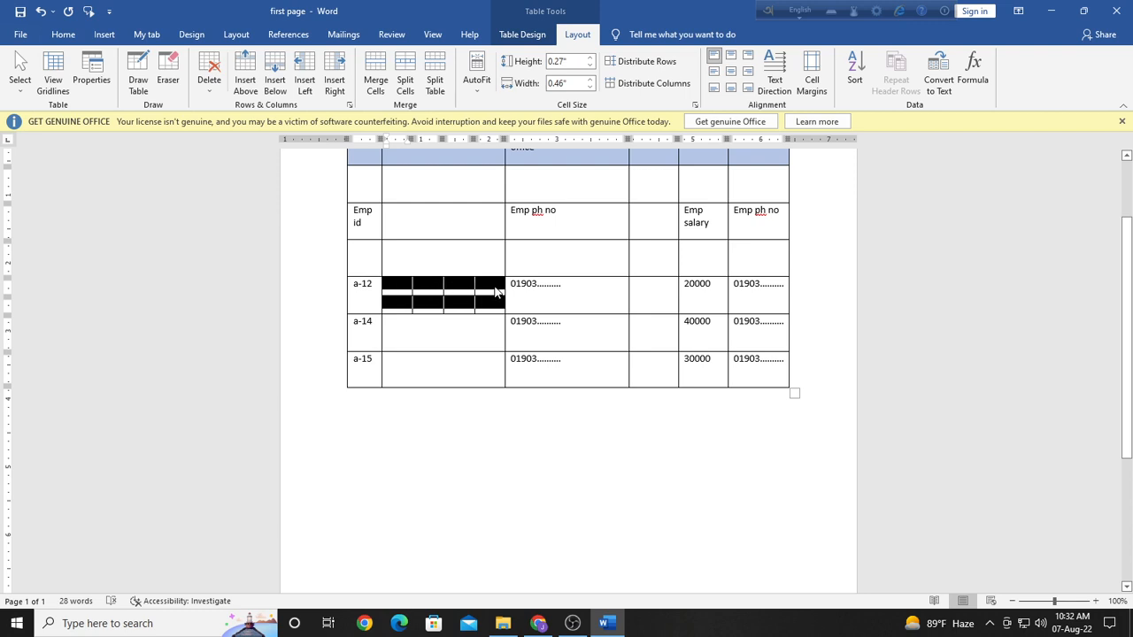
pyautogui.scroll(3, 499, 288)
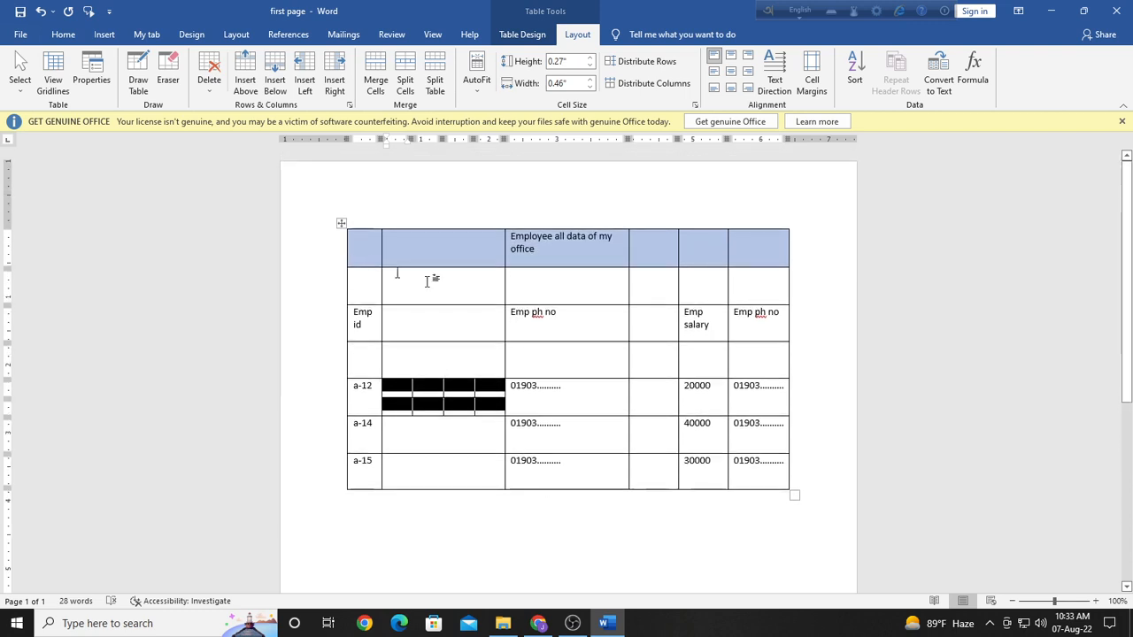
pyautogui.click(367, 247)
pyautogui.moveTo(367, 248); pyautogui.dragTo(734, 251)
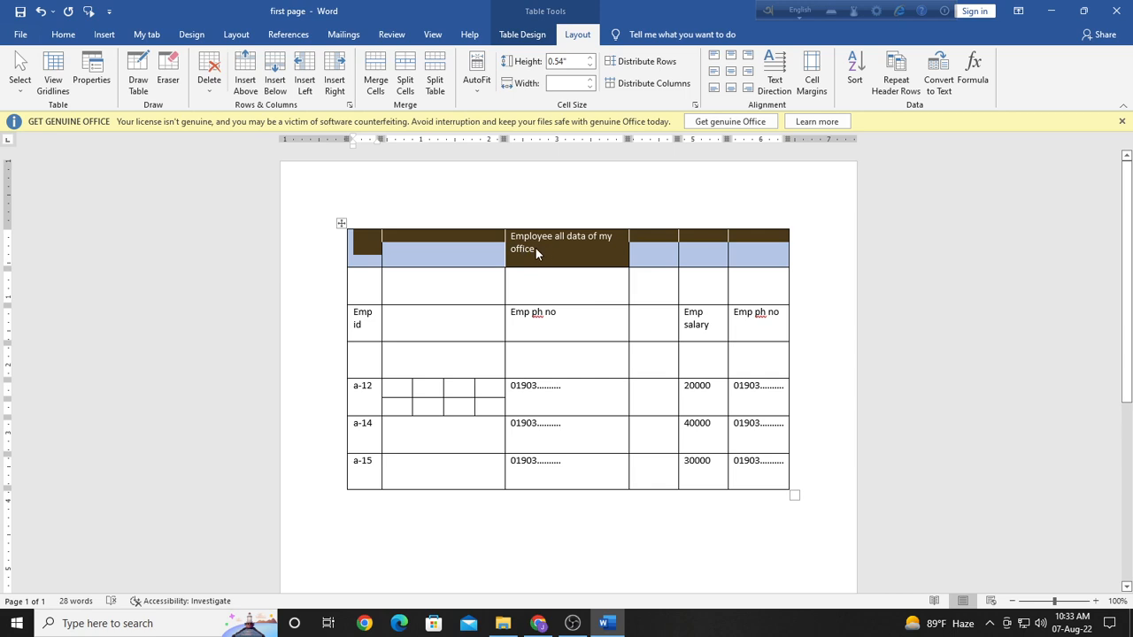
pyautogui.click(552, 198)
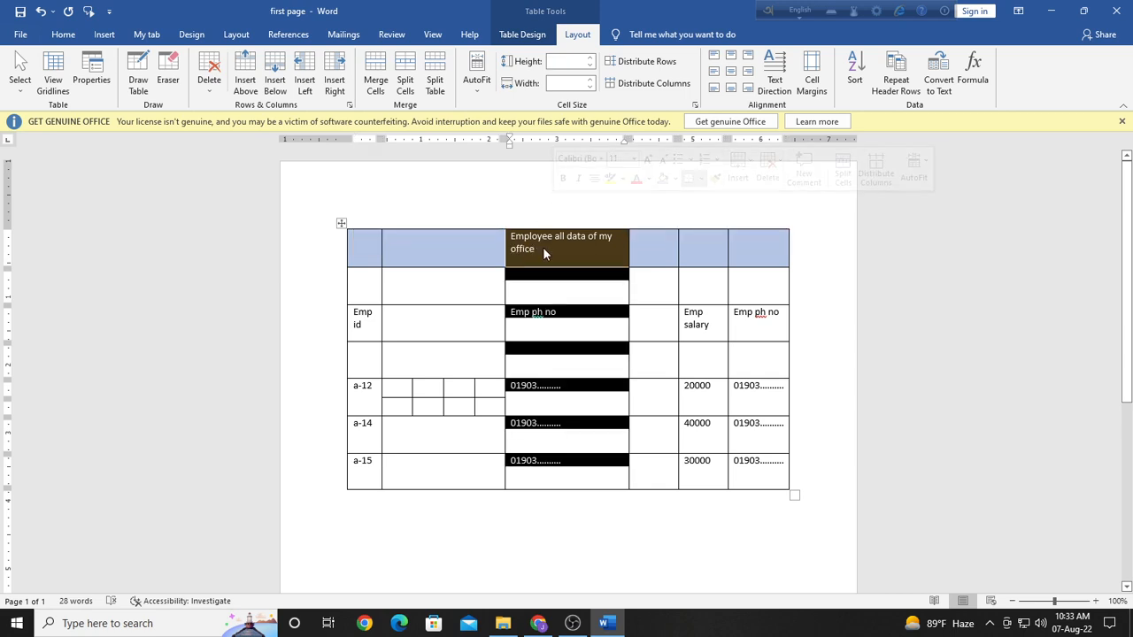
pyautogui.click(408, 210)
pyautogui.doubleClick(408, 211)
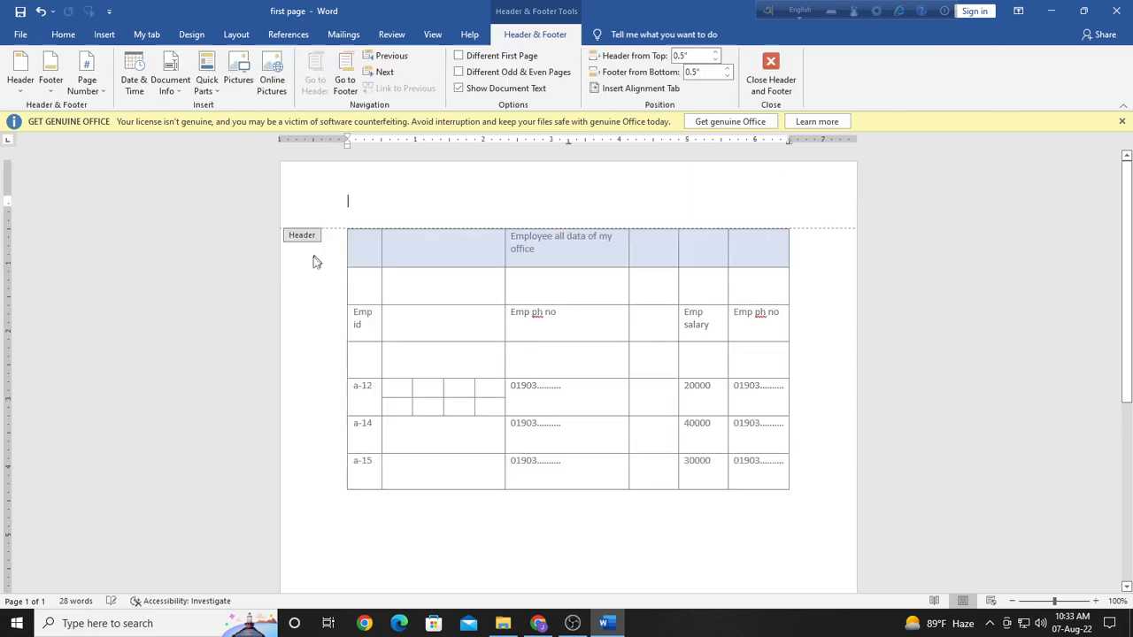
pyautogui.doubleClick(314, 260)
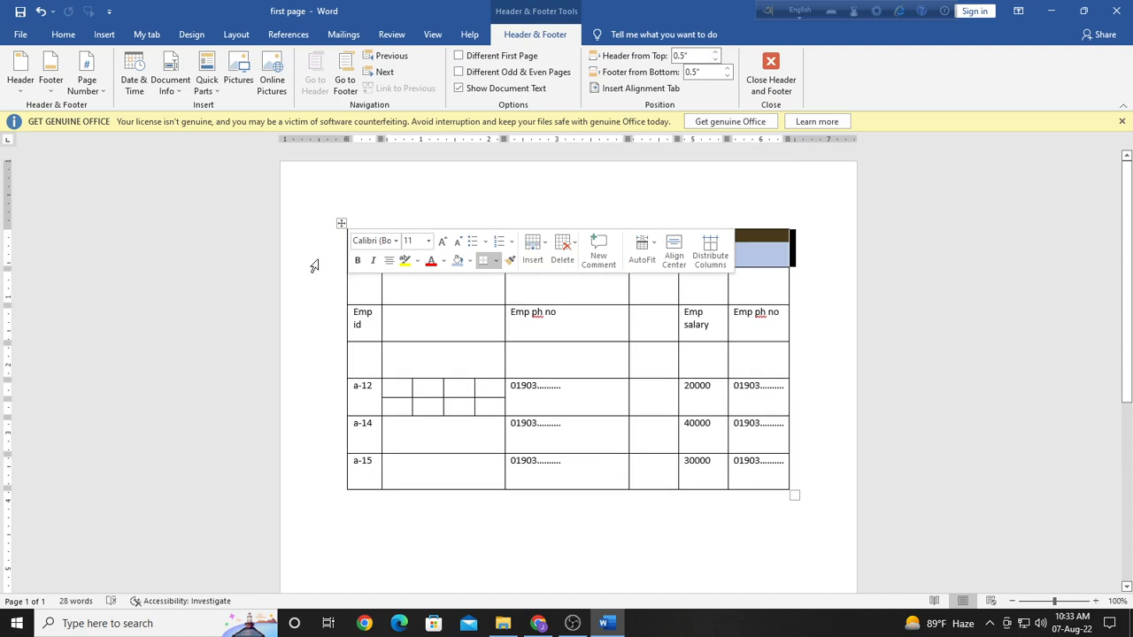
pyautogui.click(419, 218)
pyautogui.click(296, 299)
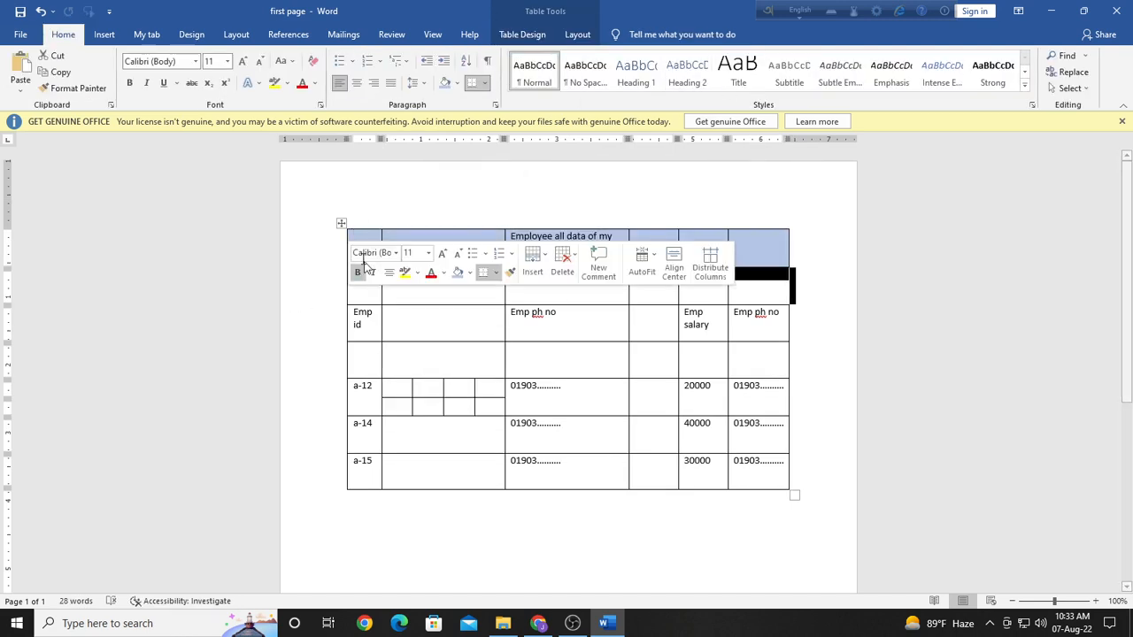
pyautogui.click(318, 317)
# - Merge all the cells of the blue title row into a single cell
pyautogui.click(316, 247)
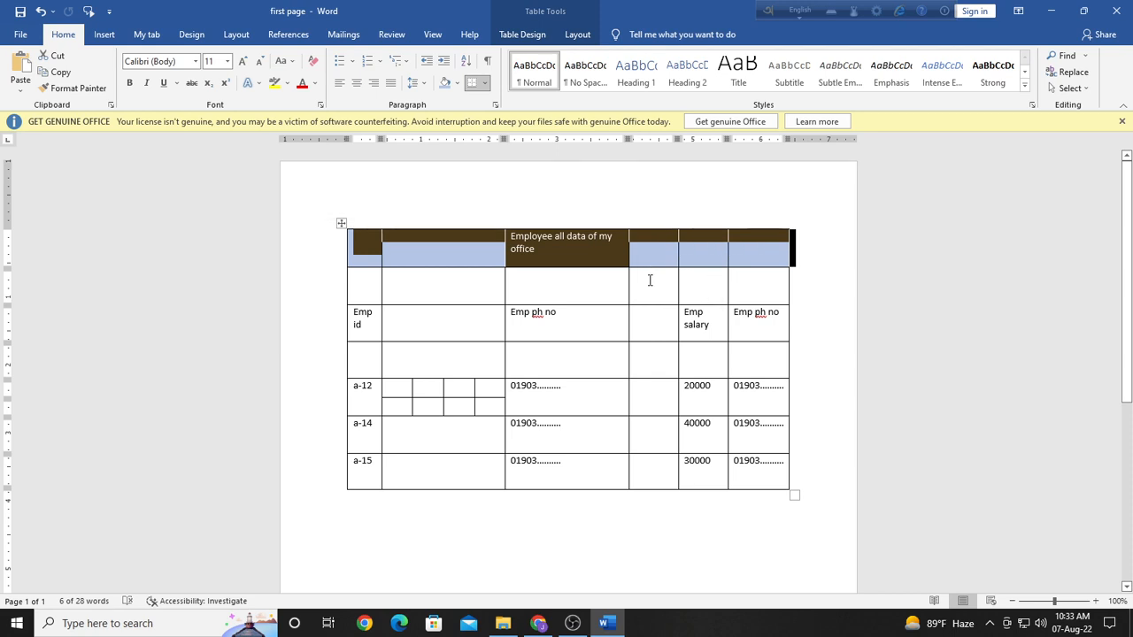
pyautogui.click(577, 35)
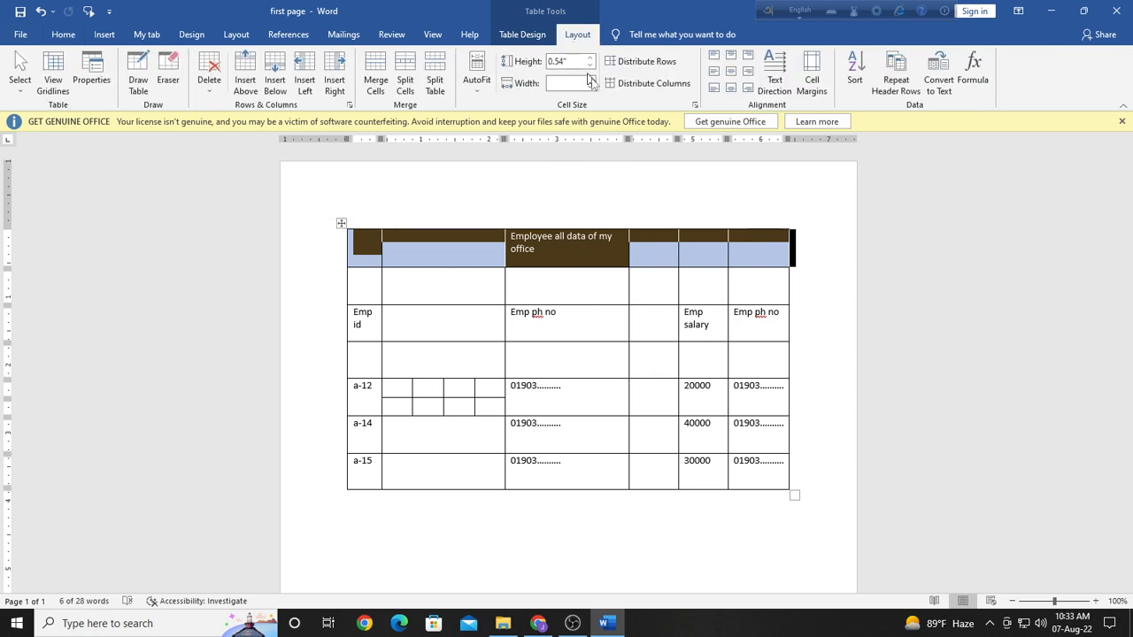
pyautogui.click(377, 71)
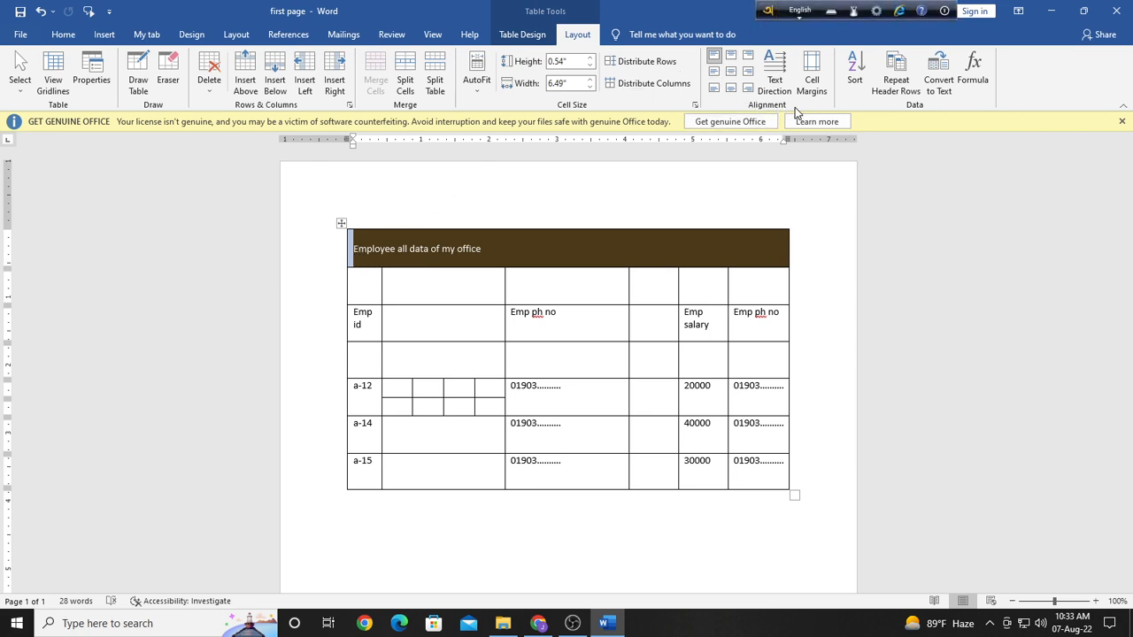
# - Align the title text to the right of its cell and increase the title row's height to about 1.24 inches
pyautogui.click(731, 56)
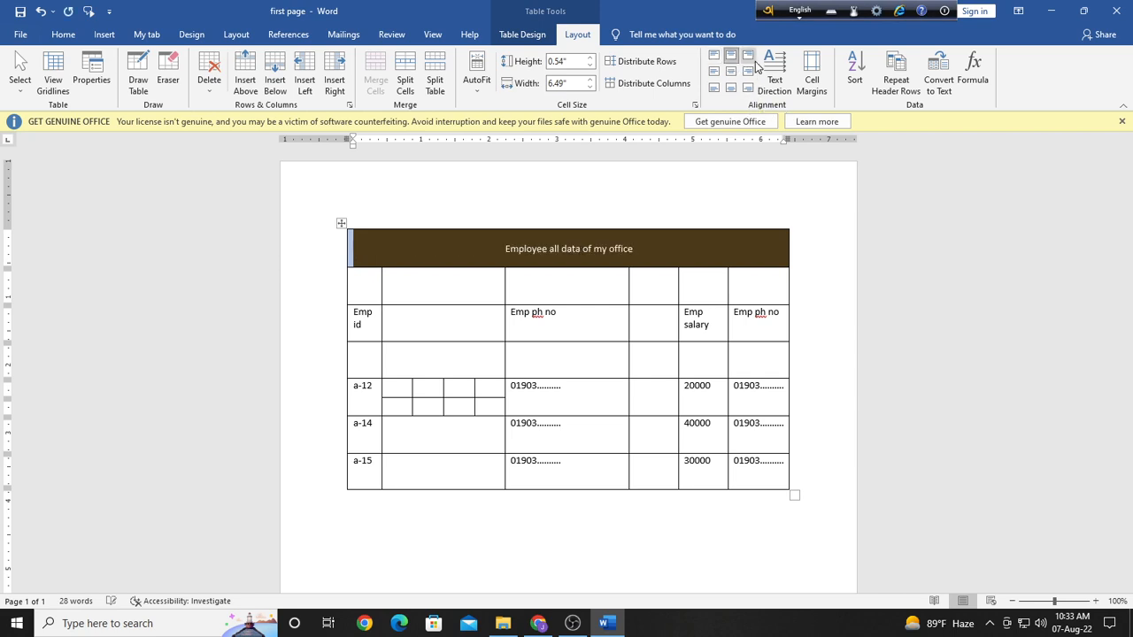
pyautogui.click(749, 57)
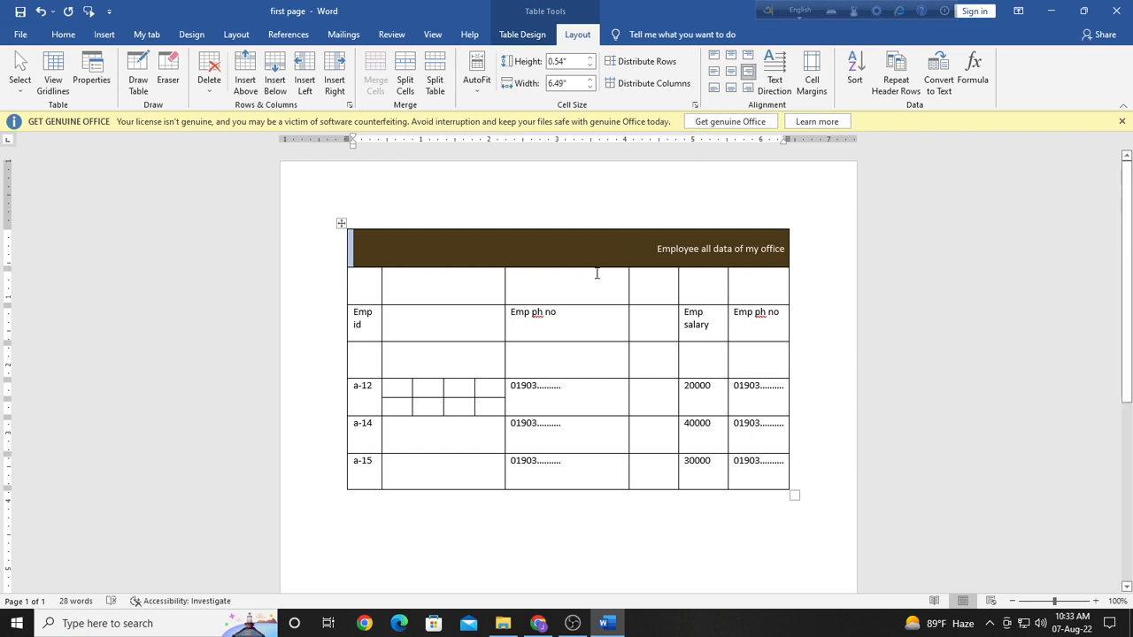
pyautogui.moveTo(591, 268); pyautogui.dragTo(589, 313)
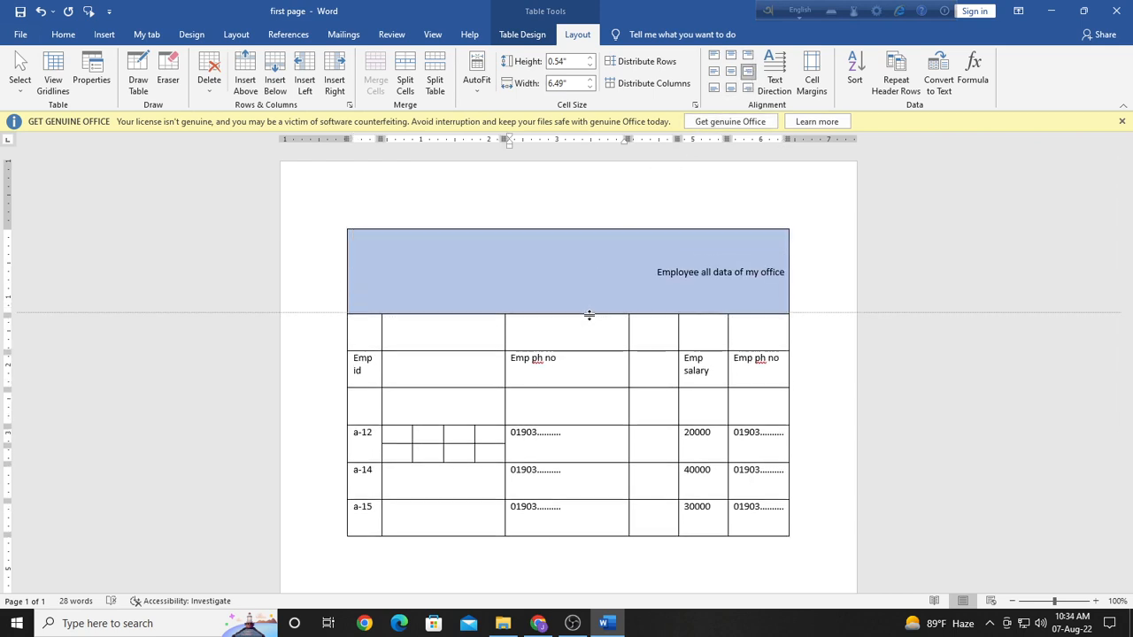
# - Apply the centre-row and bottom-row cell alignments to the title text one after another, finishing with Align Center
pyautogui.click(730, 70)
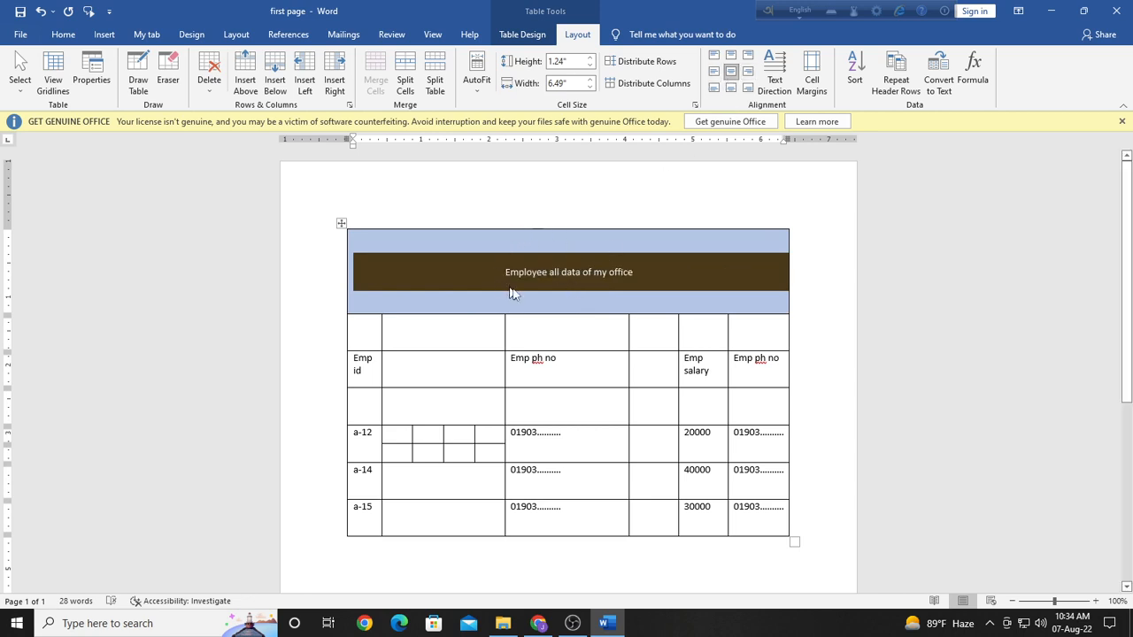
pyautogui.click(713, 71)
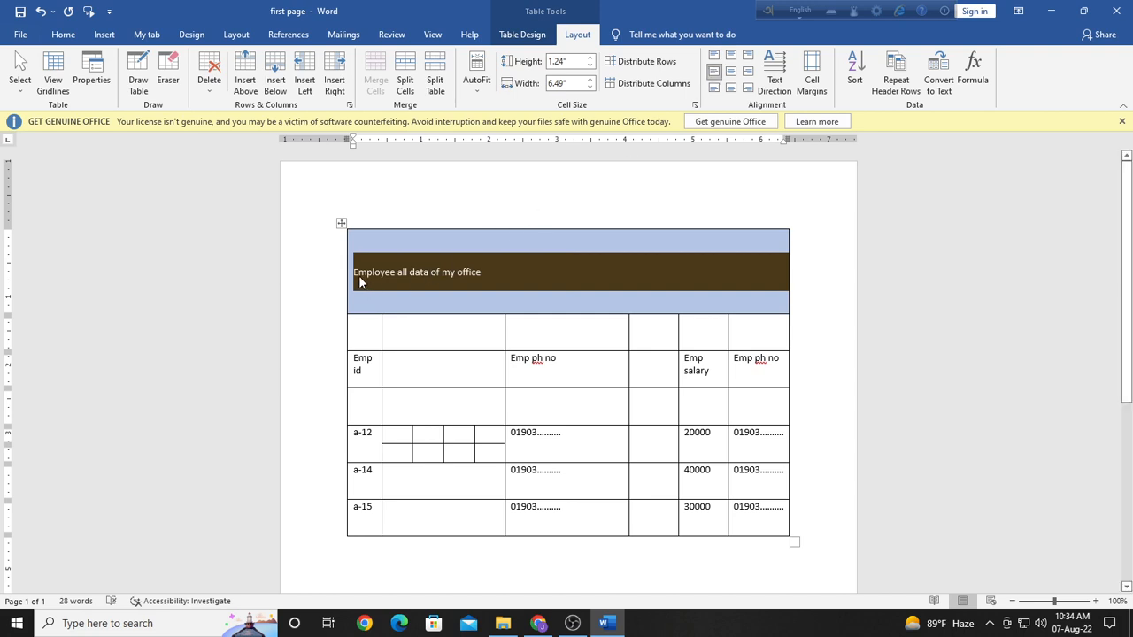
pyautogui.click(747, 71)
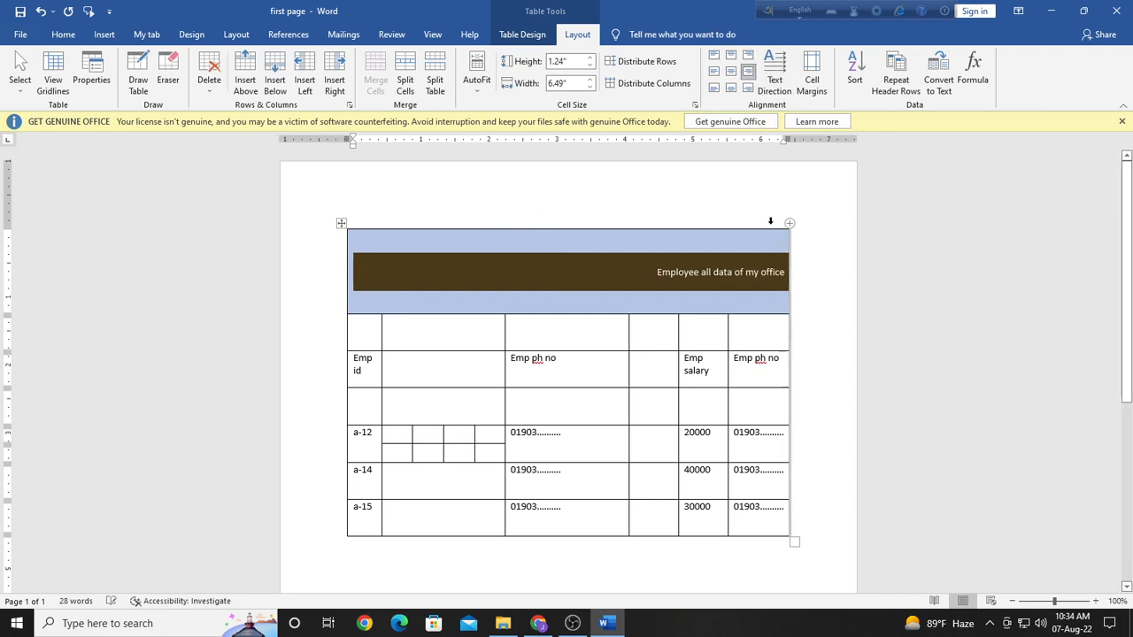
pyautogui.click(749, 88)
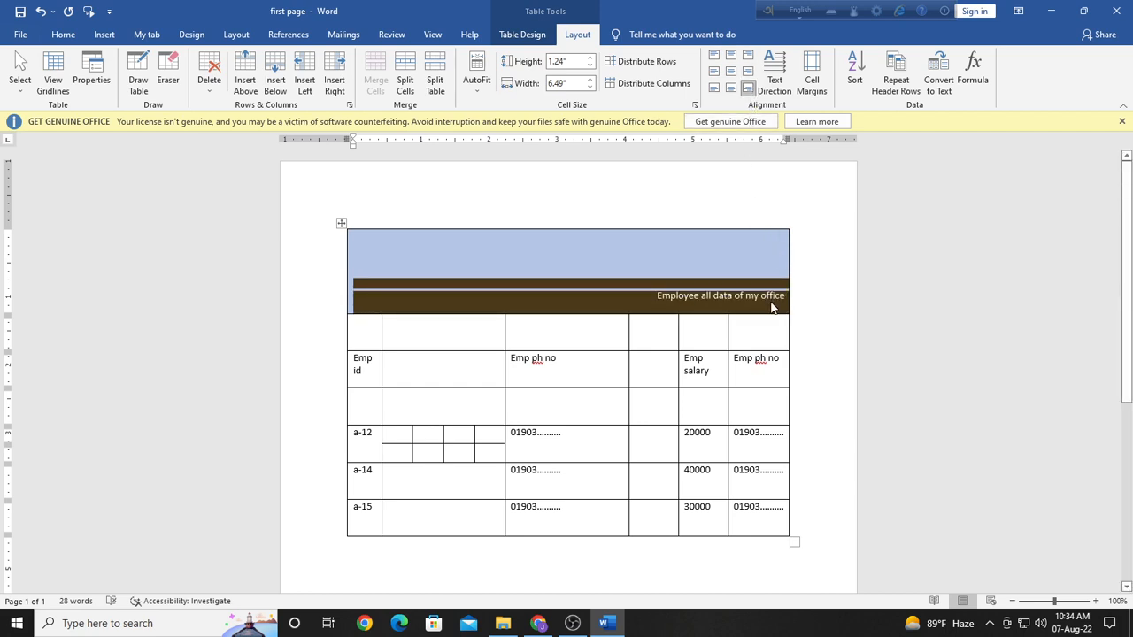
pyautogui.click(731, 89)
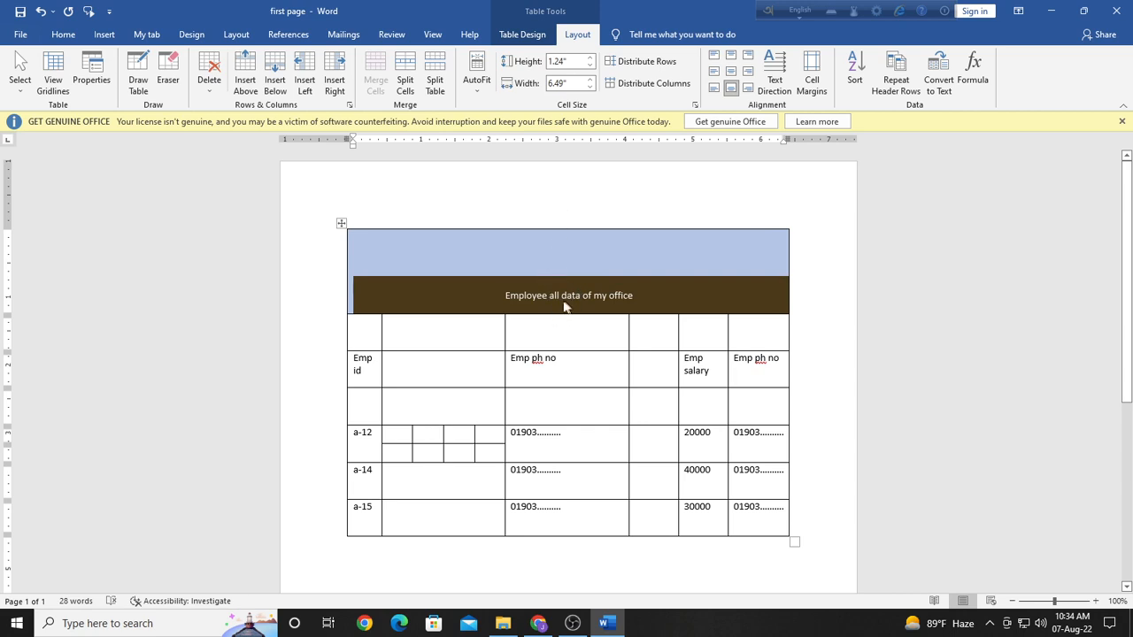
pyautogui.click(713, 88)
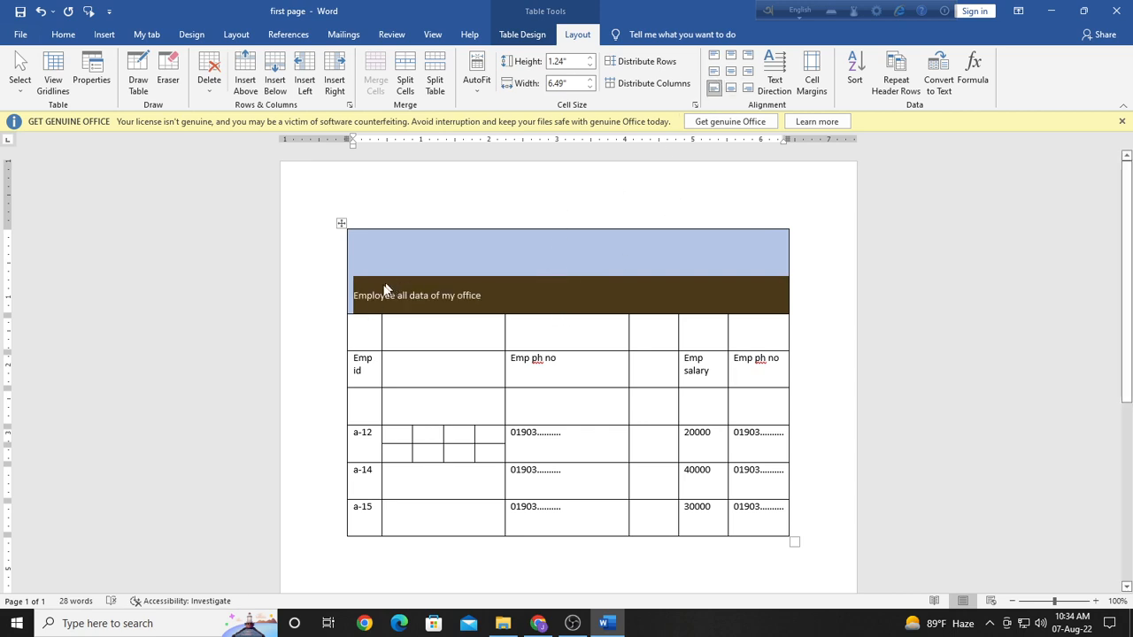
pyautogui.click(731, 71)
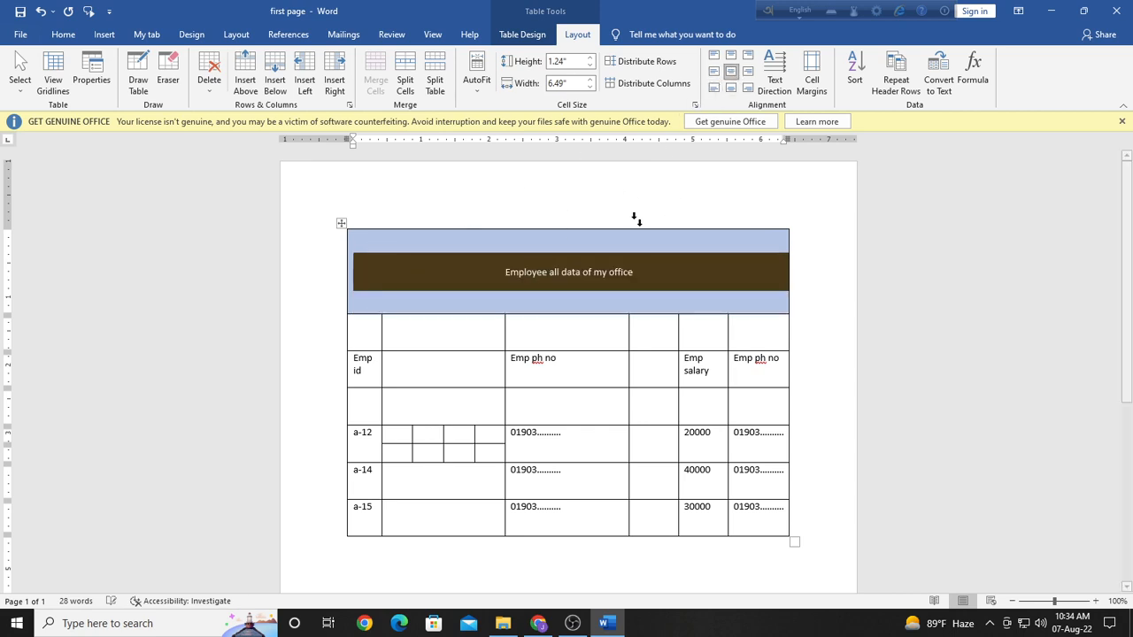
pyautogui.moveTo(577, 196); pyautogui.dragTo(566, 244)
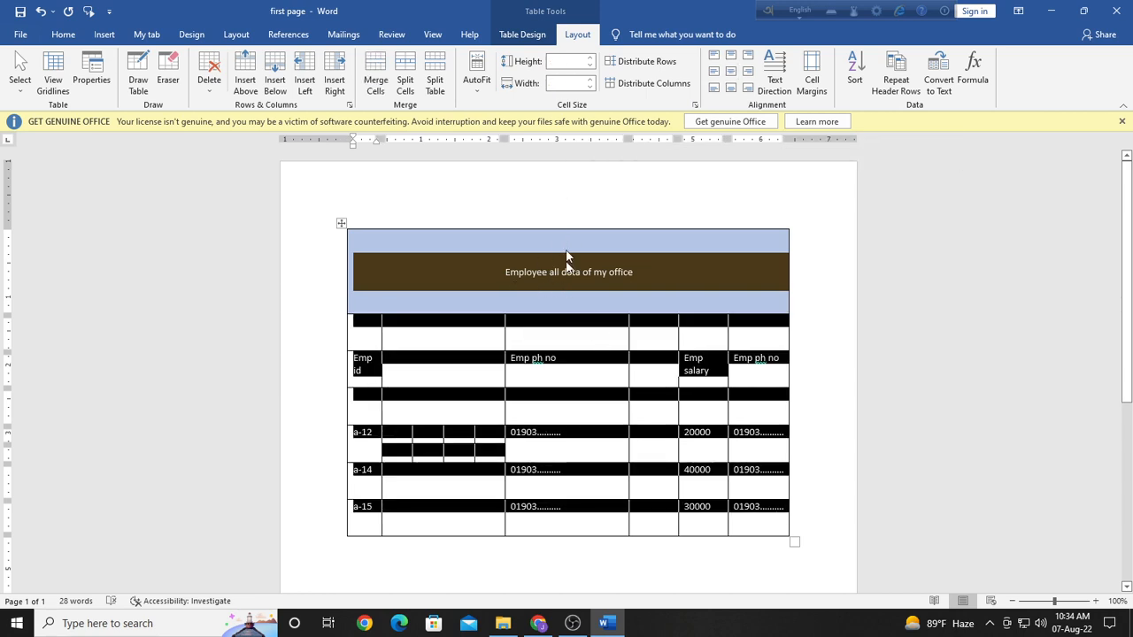
pyautogui.click(371, 254)
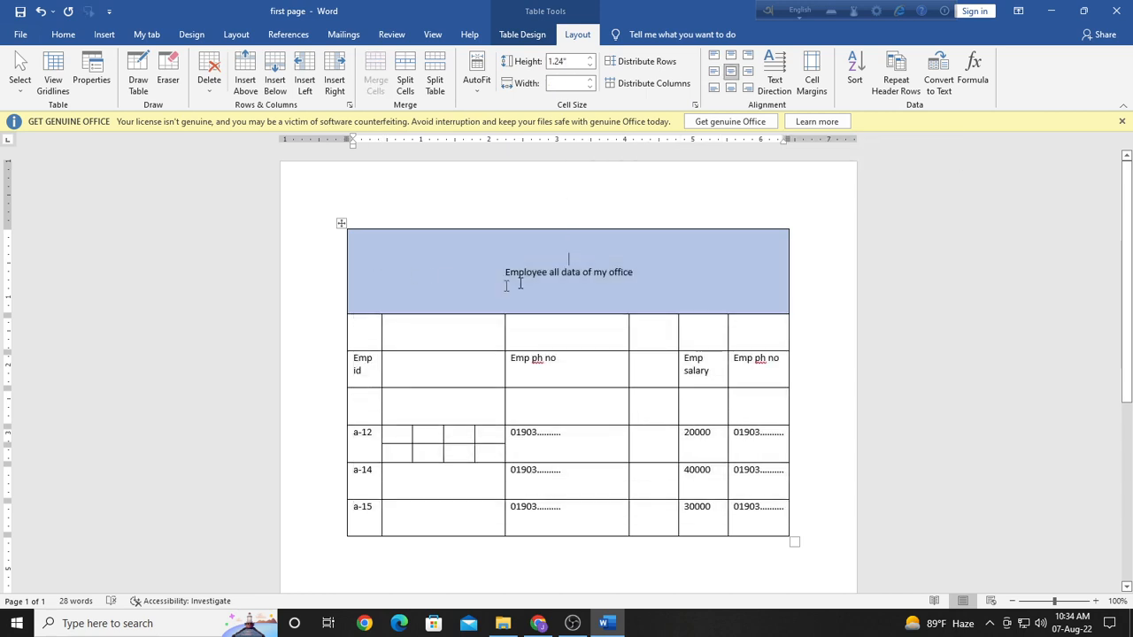
pyautogui.doubleClick(632, 270)
pyautogui.moveTo(570, 270); pyautogui.dragTo(496, 263)
pyautogui.click(601, 240)
# - Merge the eight small split cells beside a-12 back into one cell
pyautogui.moveTo(401, 441); pyautogui.dragTo(482, 453)
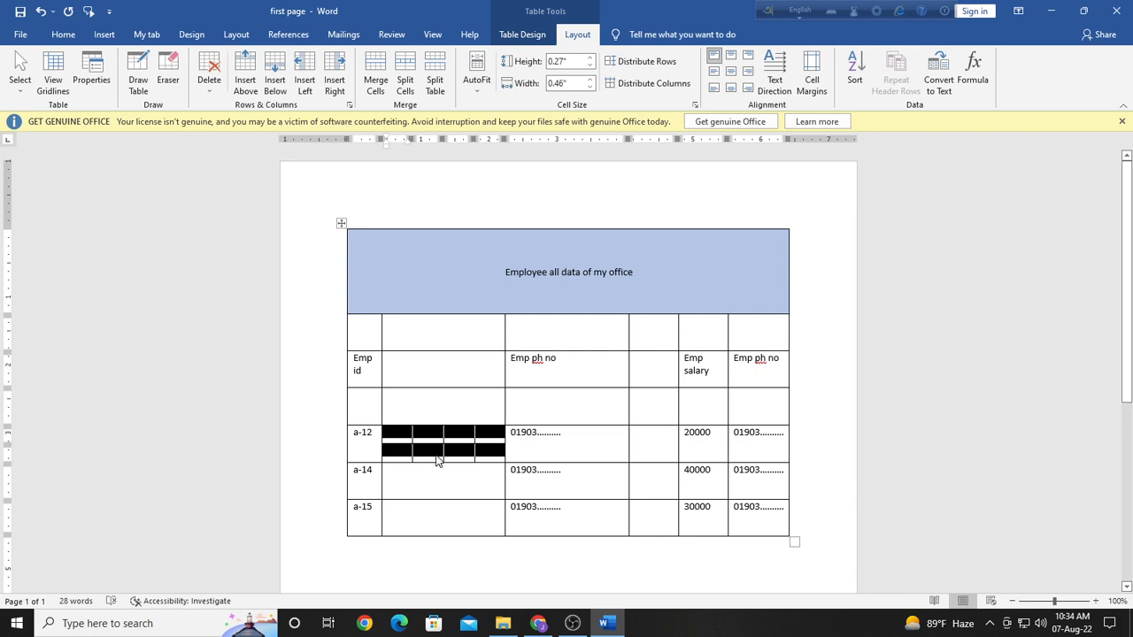
pyautogui.click(375, 79)
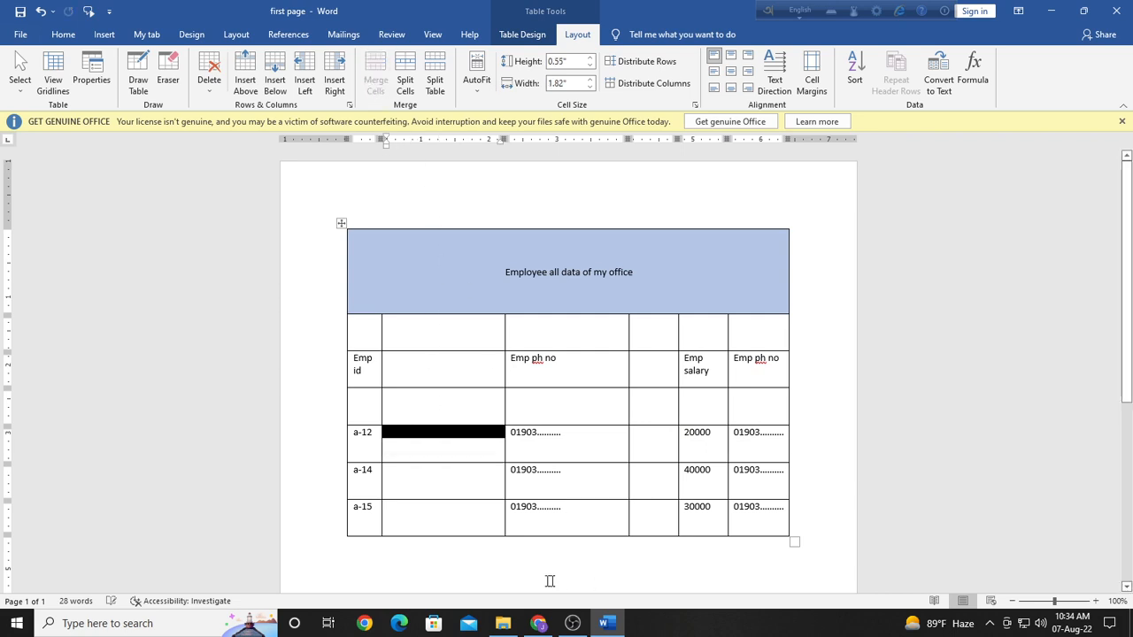
pyautogui.press('Left')
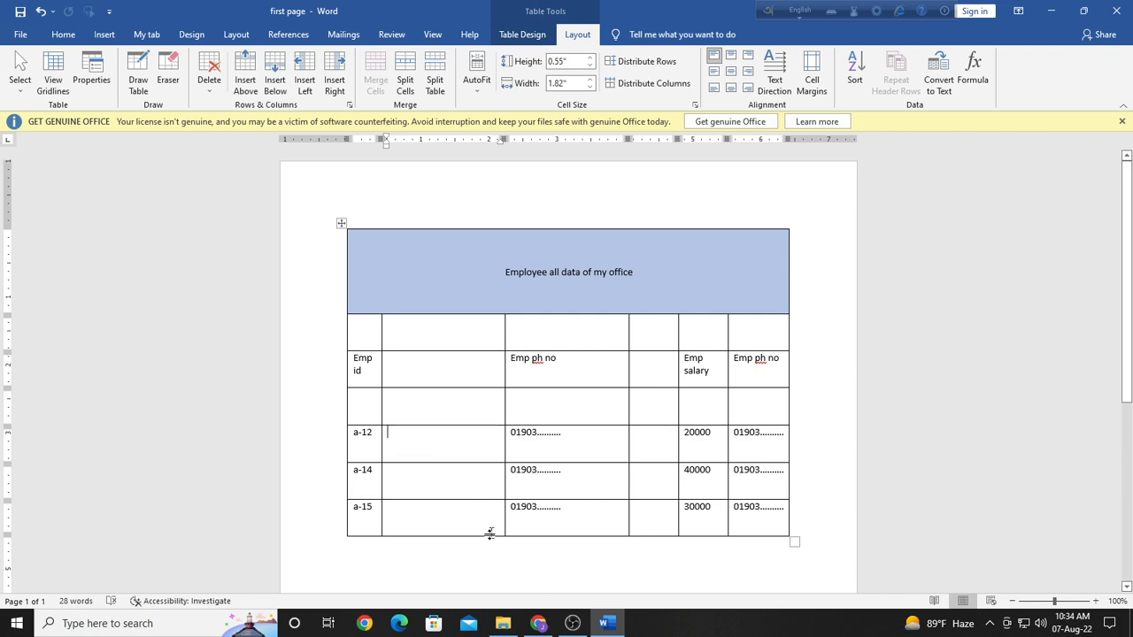
pyautogui.click(461, 485)
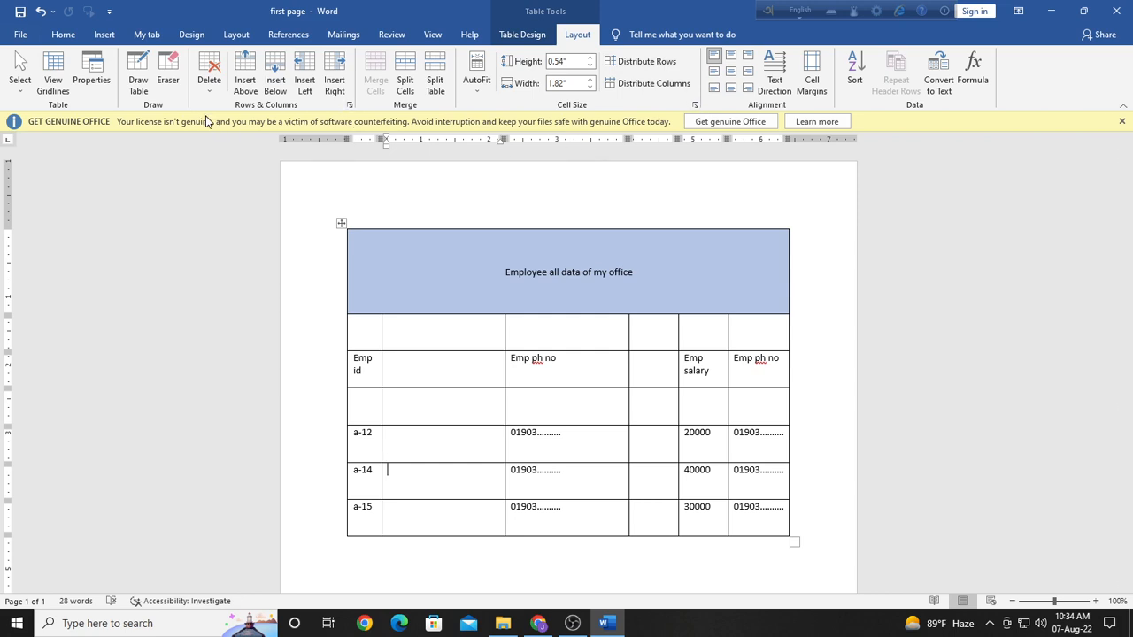
# - With the Eraser, remove the first three vertical dividers in the empty row directly below the title
pyautogui.click(169, 74)
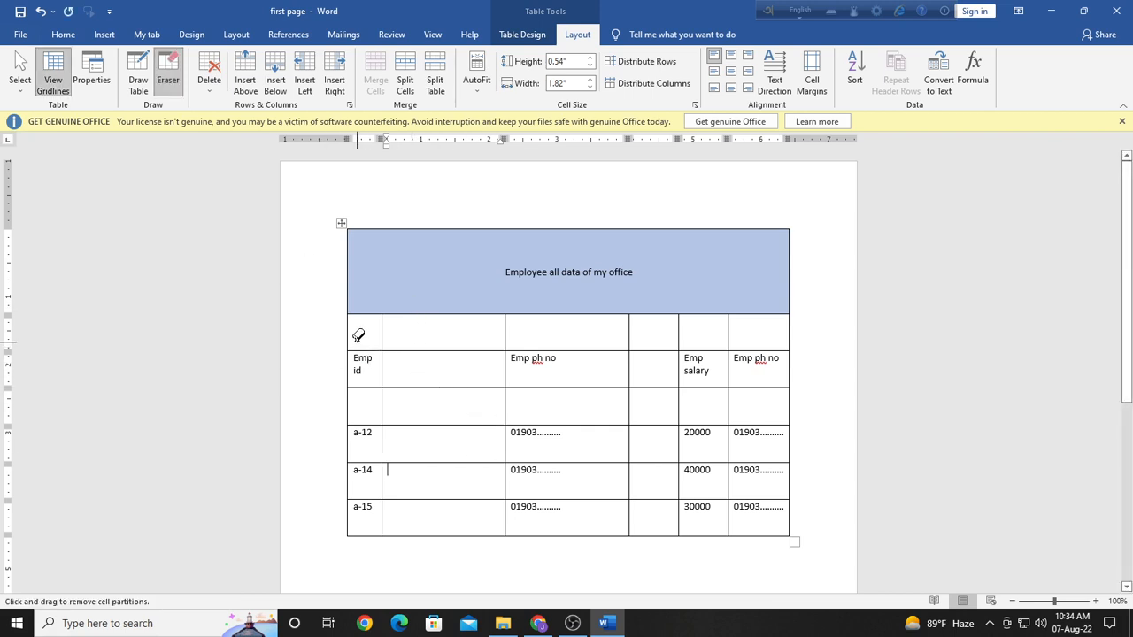
pyautogui.click(364, 305)
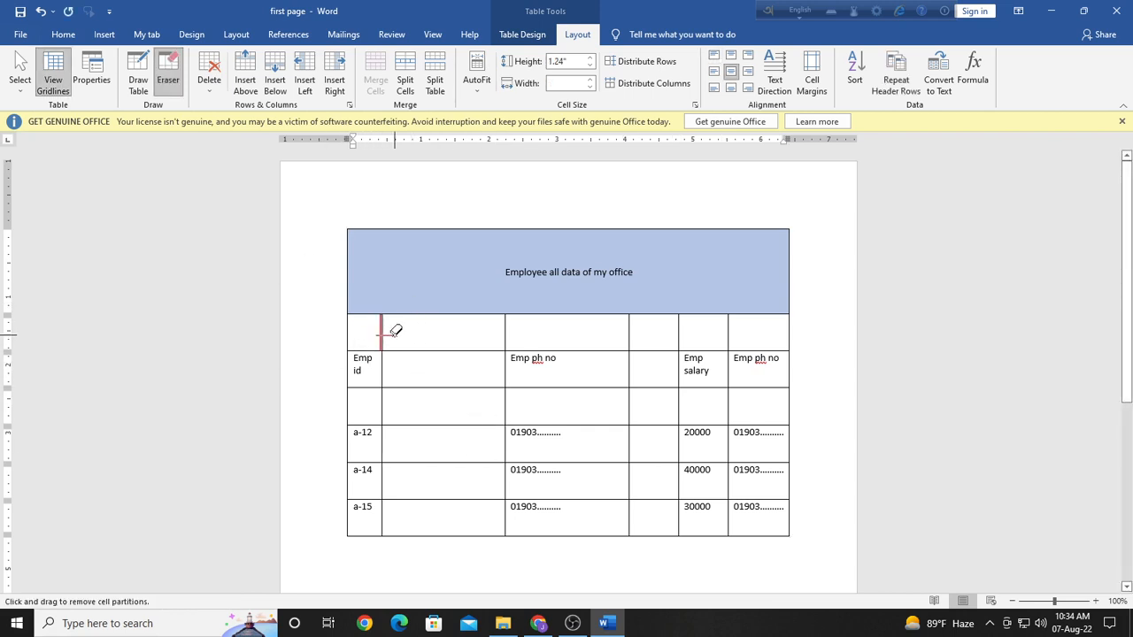
pyautogui.click(391, 334)
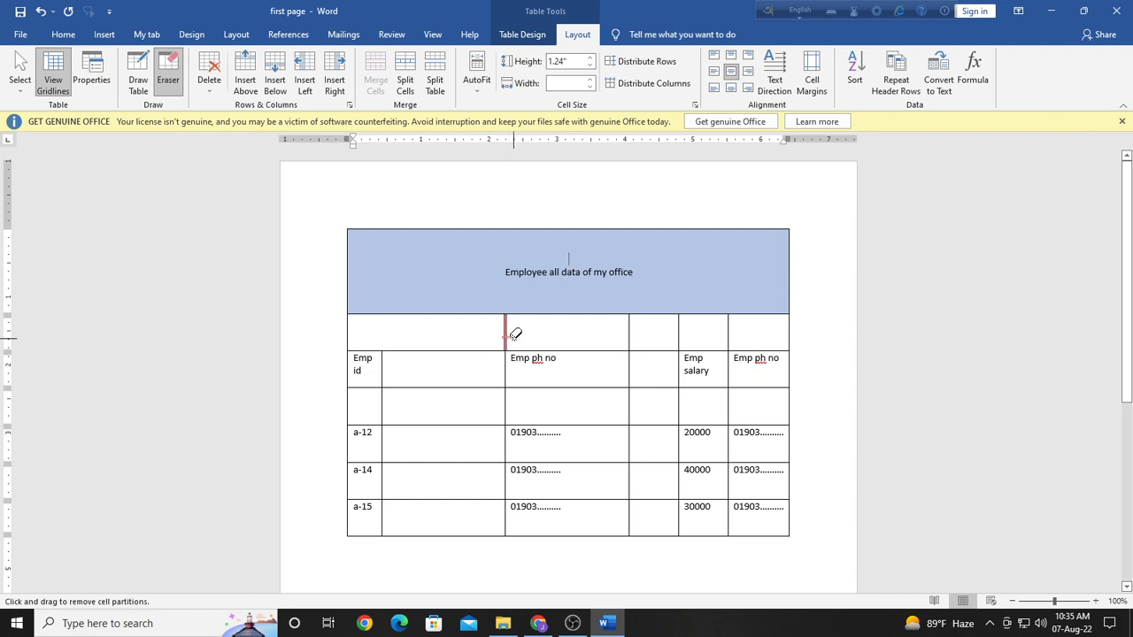
pyautogui.click(515, 334)
pyautogui.click(634, 333)
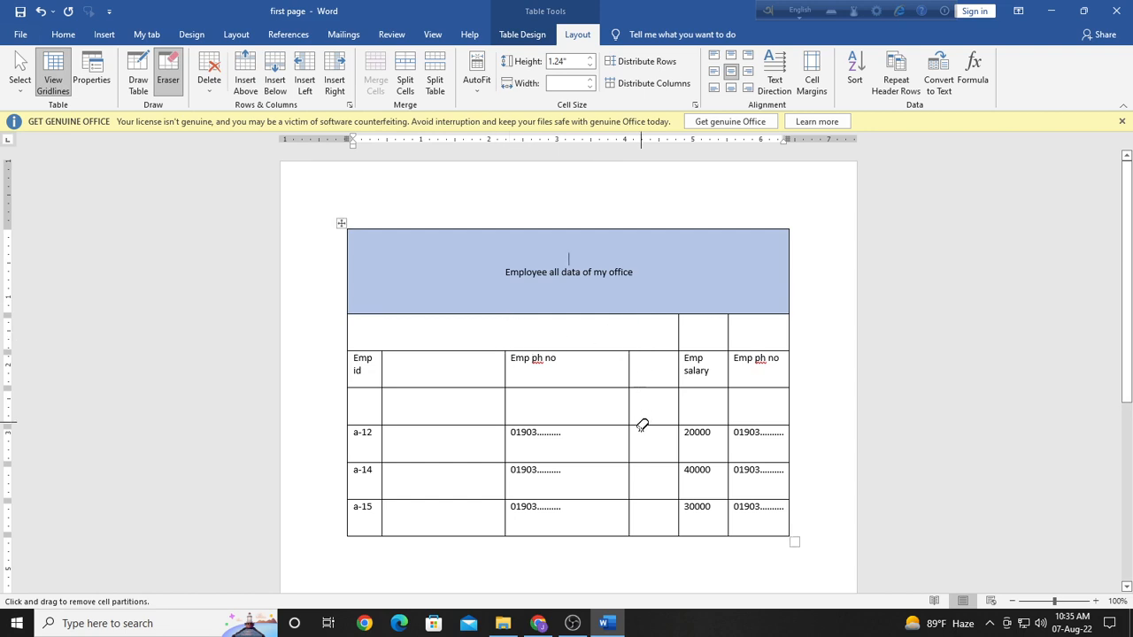
# - Erase the divider before the first Emp ph no heading and in the empty row beneath it, plus the divider before Emp salary
pyautogui.click(509, 384)
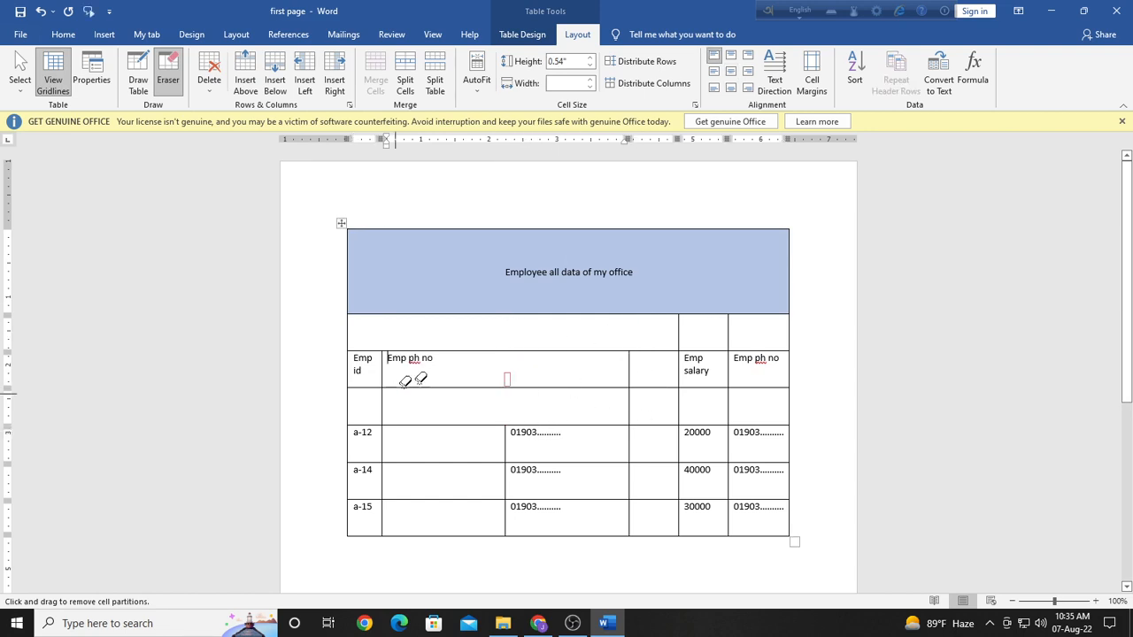
pyautogui.click(680, 363)
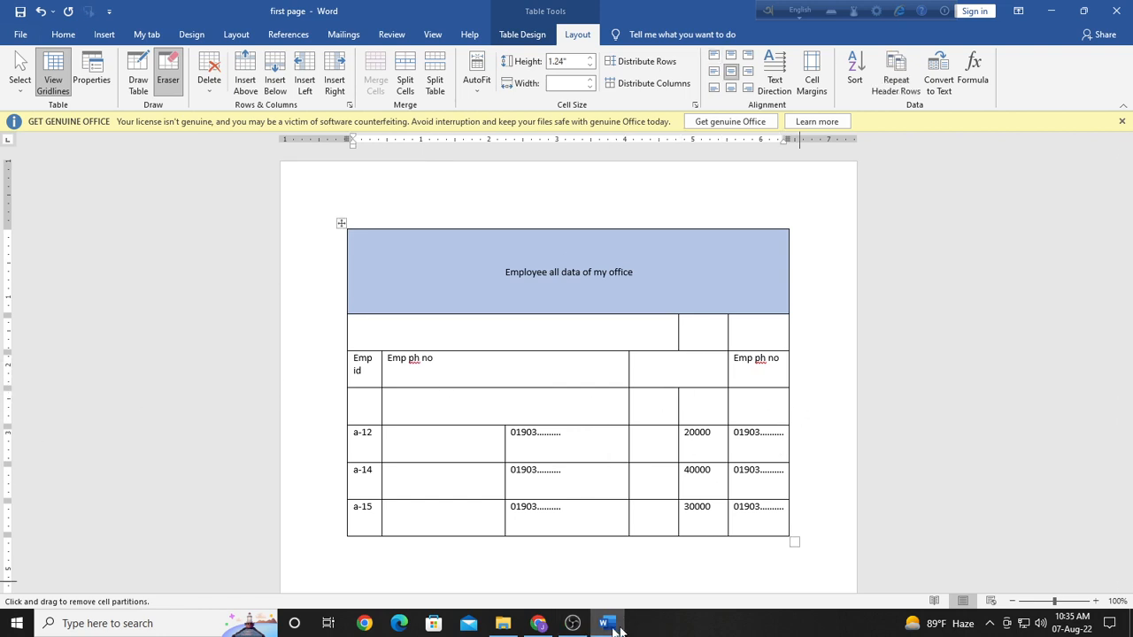